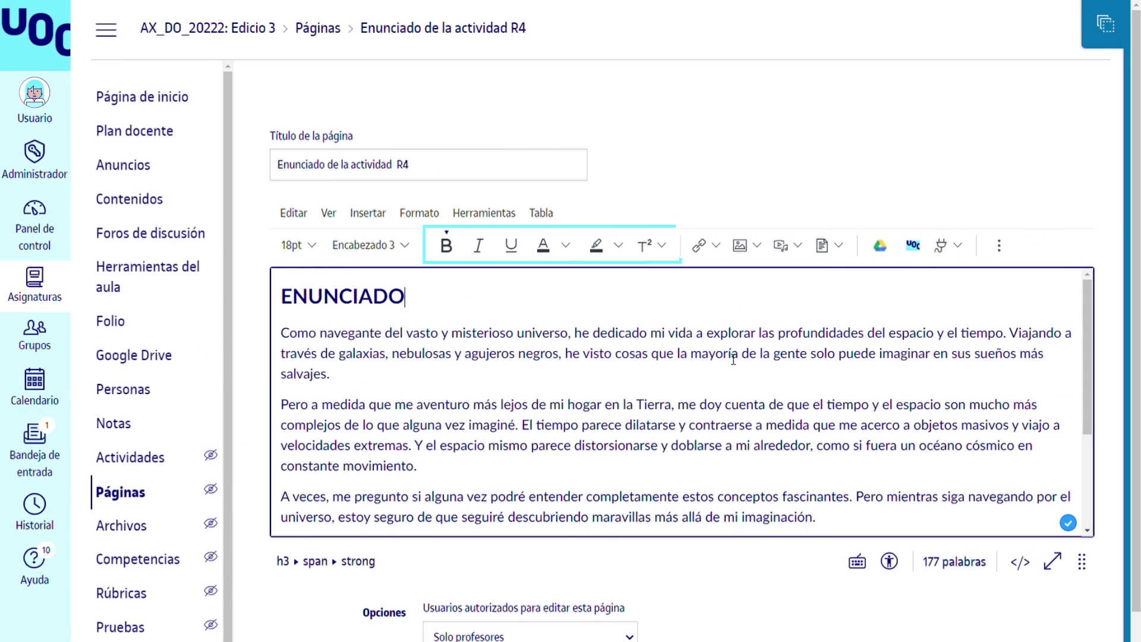
# - Make the word "navegante" bold and the word "universo" italic in the first paragraph
pyautogui.moveTo(386, 334); pyautogui.dragTo(328, 339)
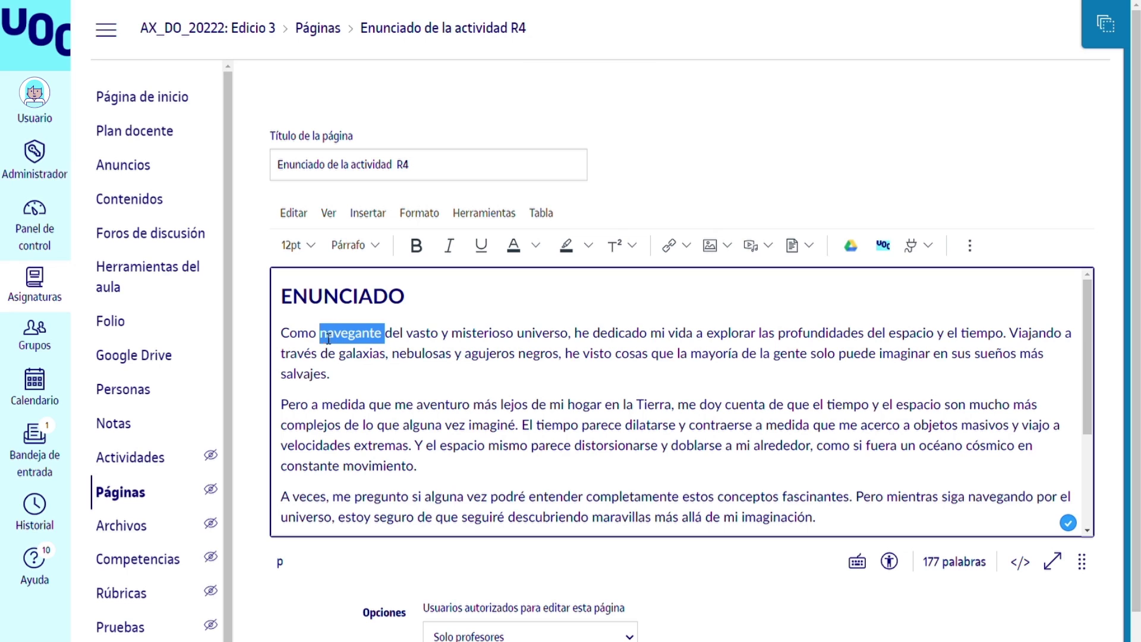
pyautogui.click(416, 245)
pyautogui.doubleClick(541, 332)
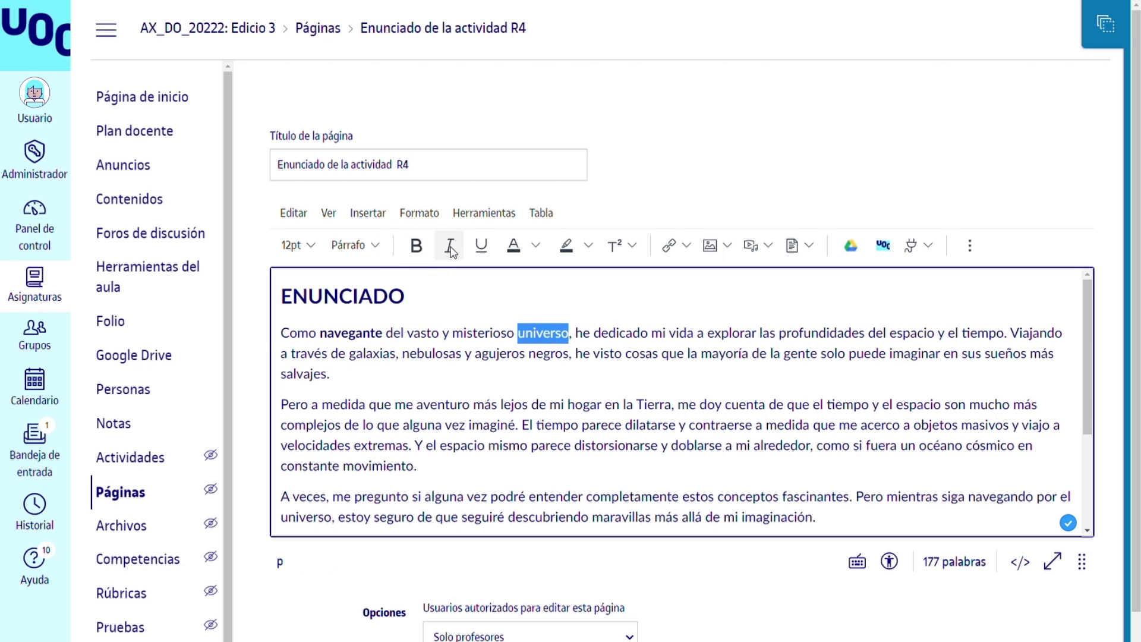
pyautogui.click(450, 245)
# - Underline "espacio y el tiempo." in the first paragraph and color the word "Tierra" red in the second paragraph
pyautogui.moveTo(1004, 334); pyautogui.dragTo(886, 334)
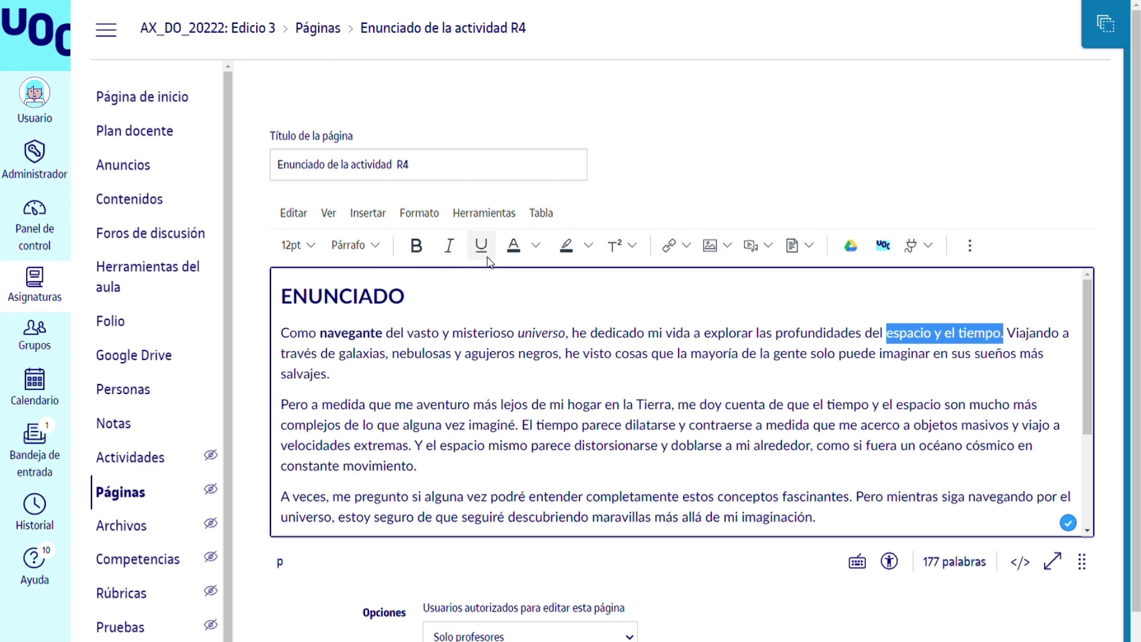
pyautogui.click(481, 245)
pyautogui.doubleClick(653, 405)
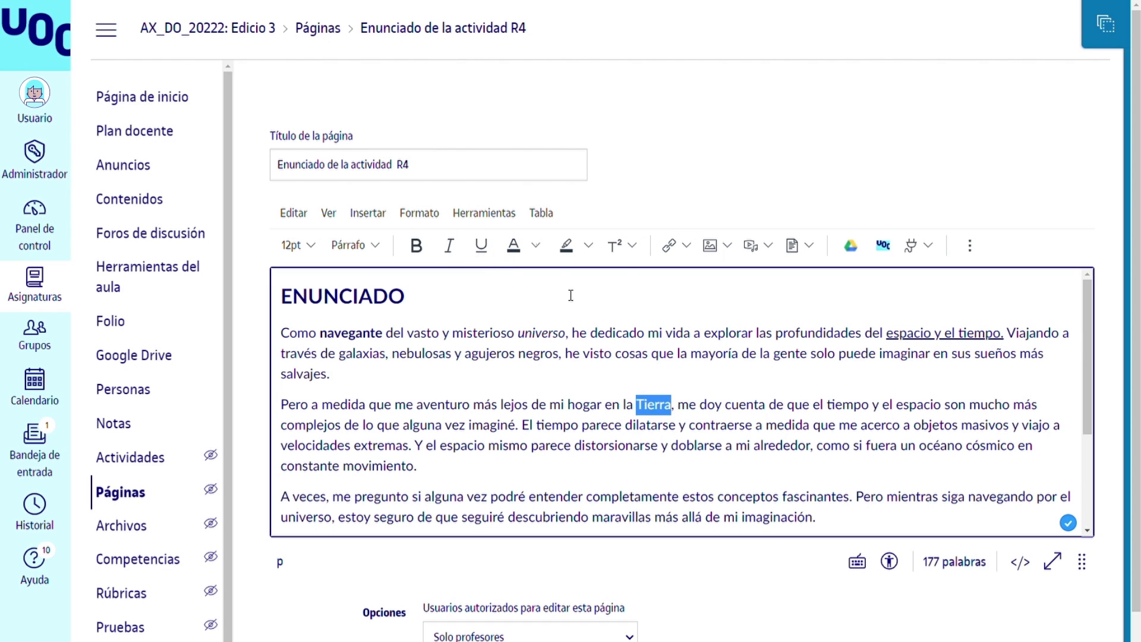
pyautogui.click(536, 245)
pyautogui.click(564, 298)
# - Highlight "espacio" in light blue and make "distorsionarse" superscript in the second paragraph
pyautogui.doubleClick(463, 445)
pyautogui.click(588, 244)
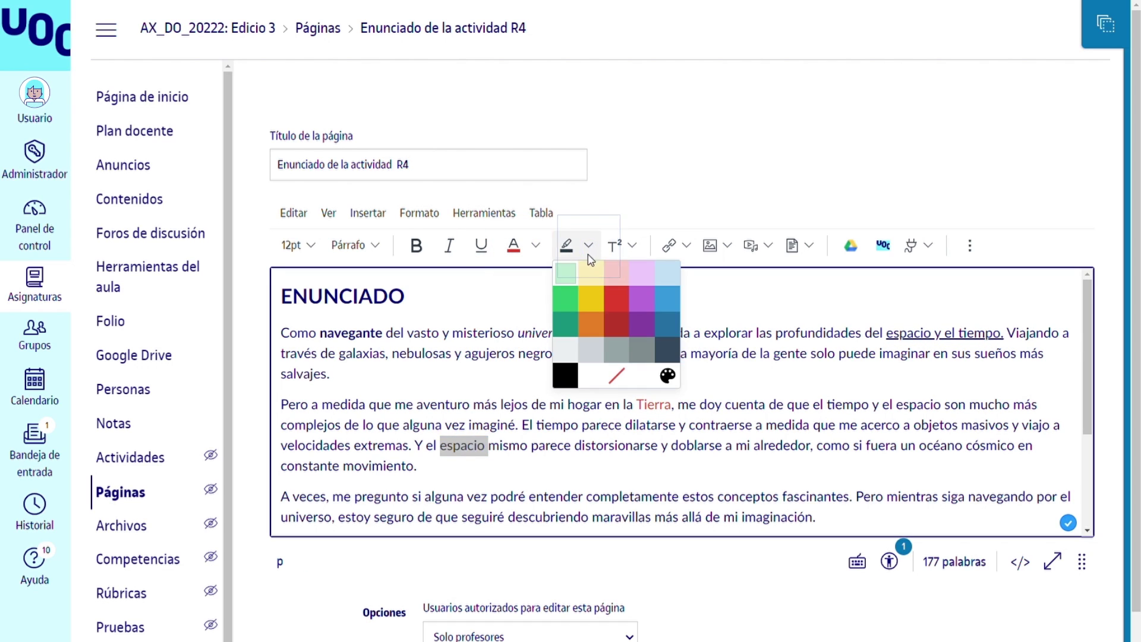
pyautogui.click(667, 275)
pyautogui.doubleClick(648, 446)
pyautogui.click(631, 245)
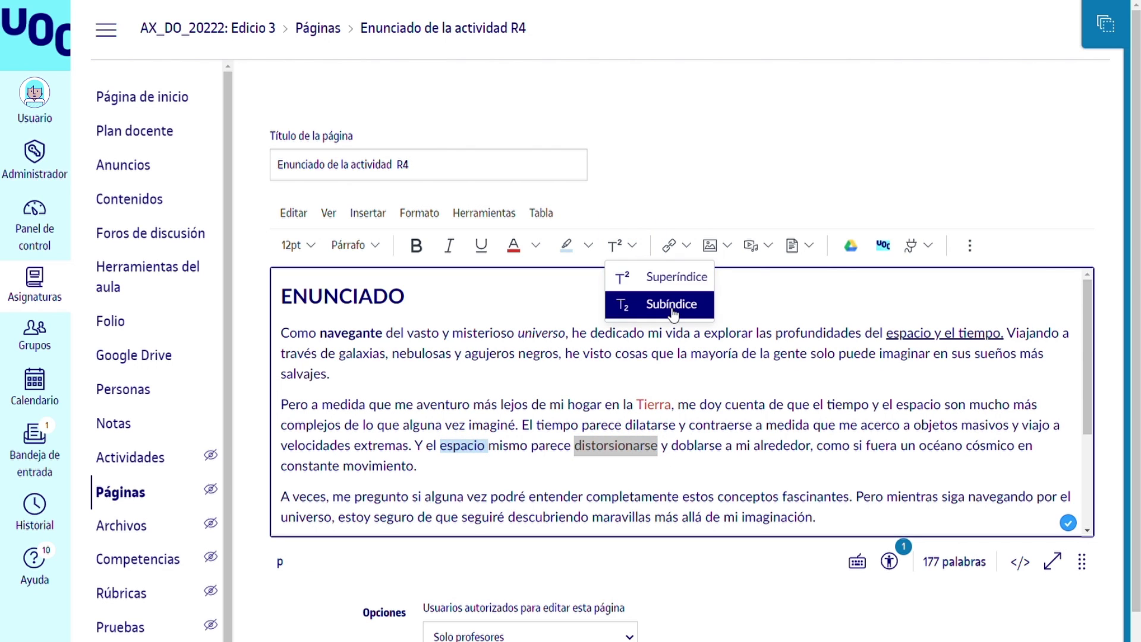
pyautogui.click(674, 277)
pyautogui.click(721, 333)
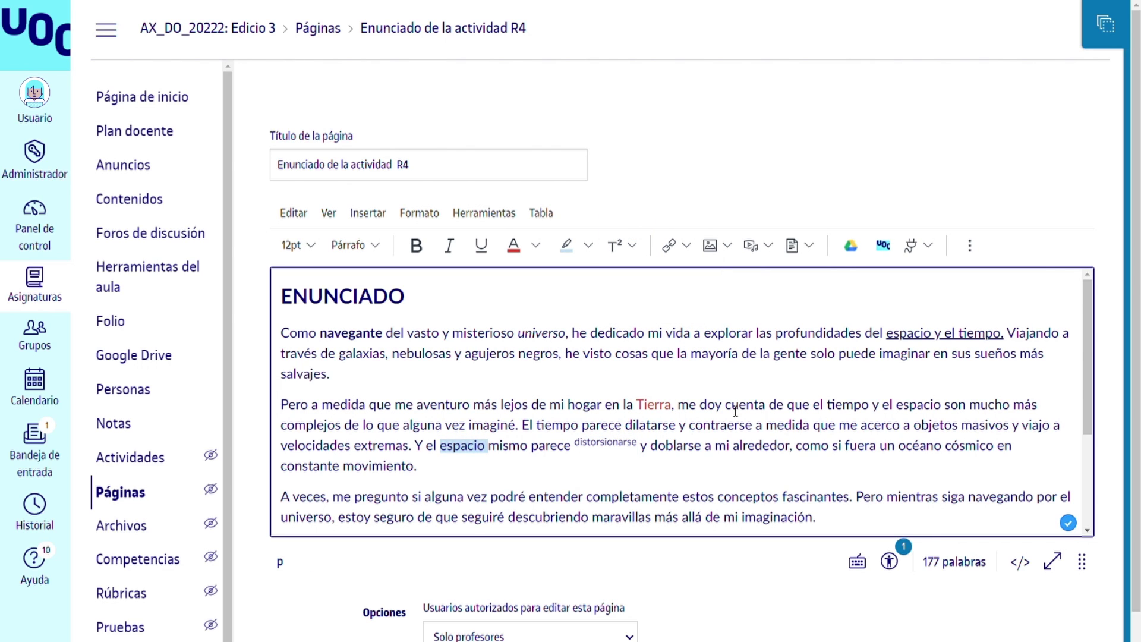
pyautogui.scroll(-5, 793, 452)
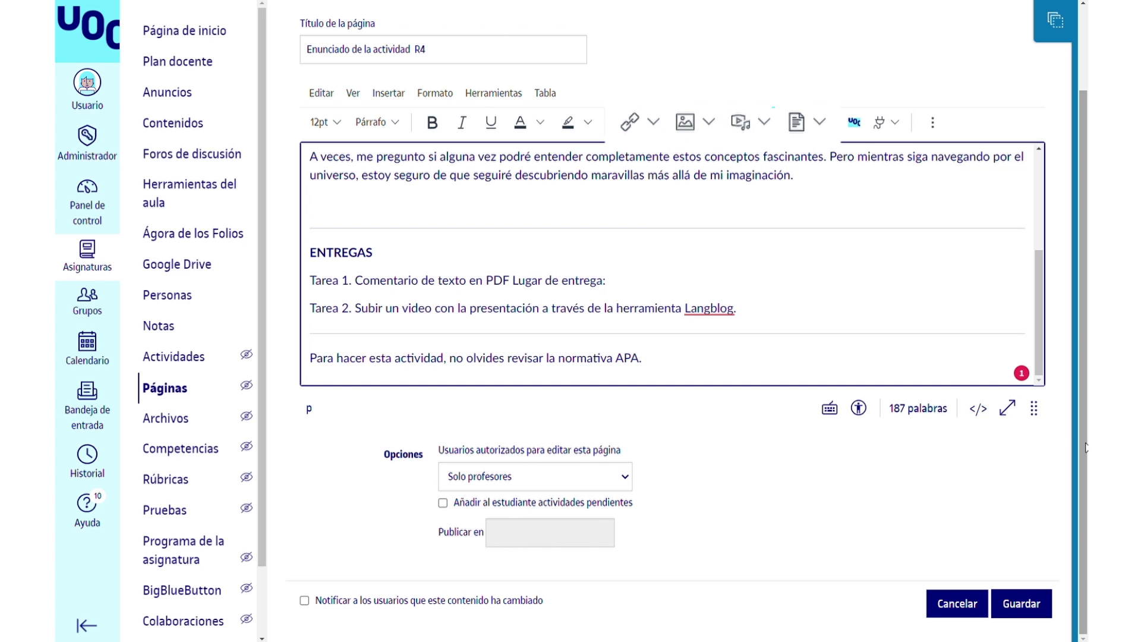
pyautogui.moveTo(1082, 442); pyautogui.dragTo(1078, 416)
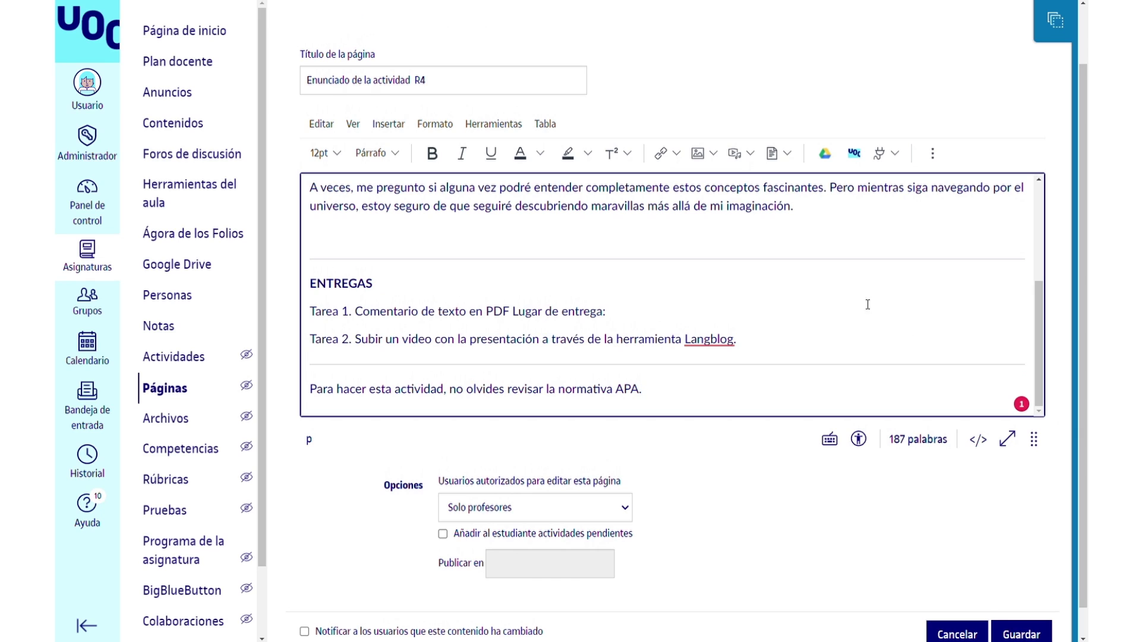
pyautogui.click(661, 152)
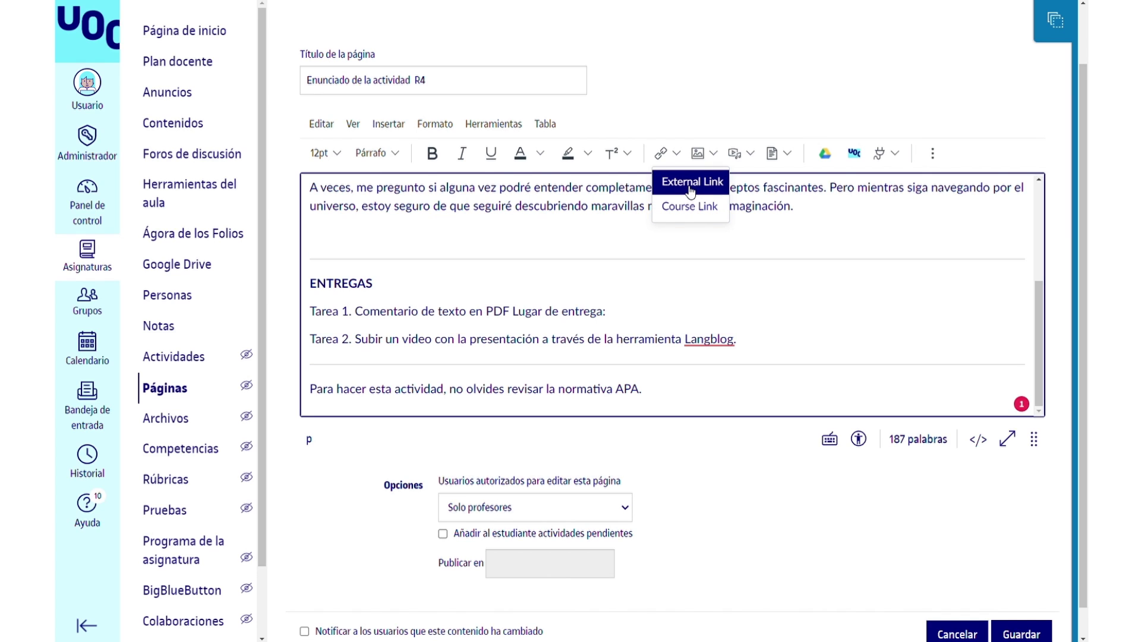
pyautogui.moveTo(643, 391); pyautogui.dragTo(566, 403)
pyautogui.click(676, 153)
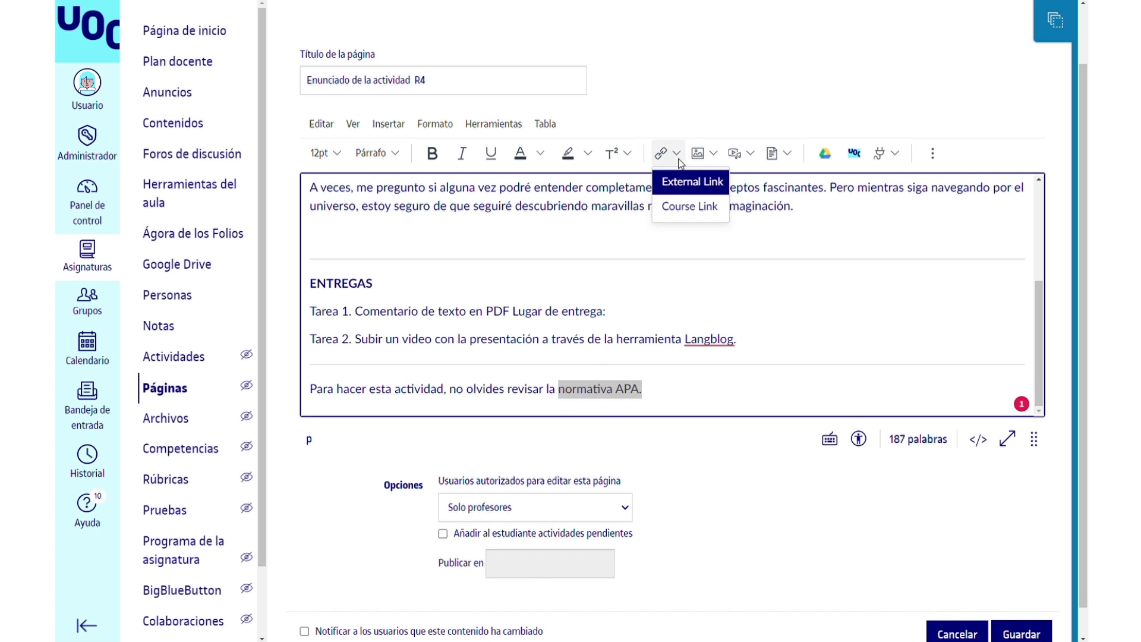
pyautogui.click(685, 182)
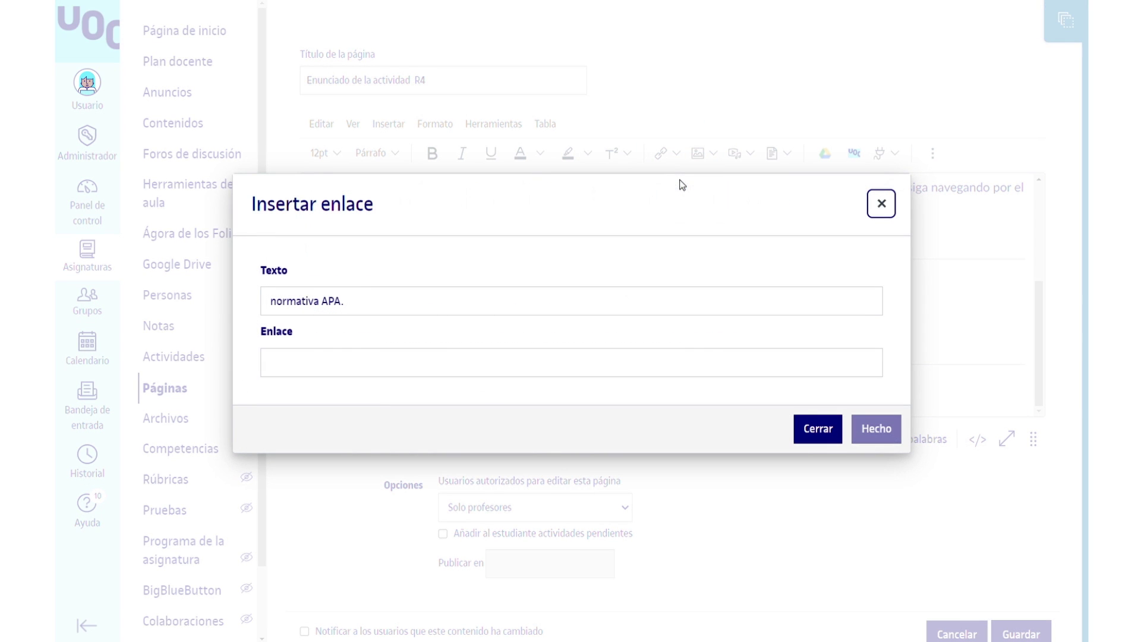
pyautogui.click(409, 369)
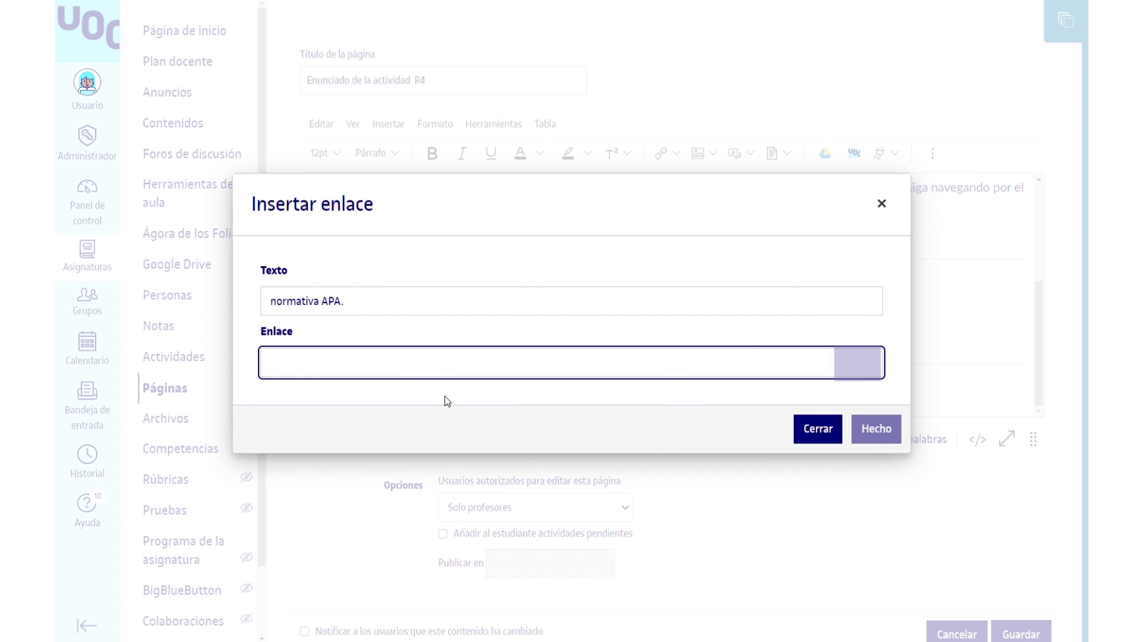
pyautogui.write('https://biblioteca.uoc.edu/es/contenidos/Como-citar/index.html')
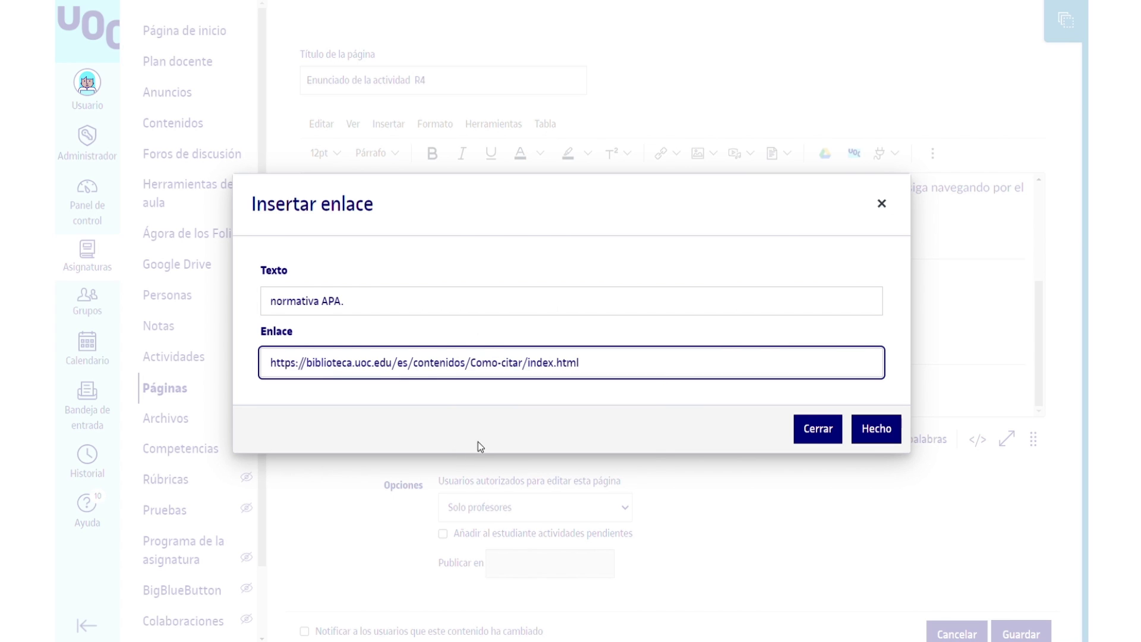
pyautogui.click(876, 429)
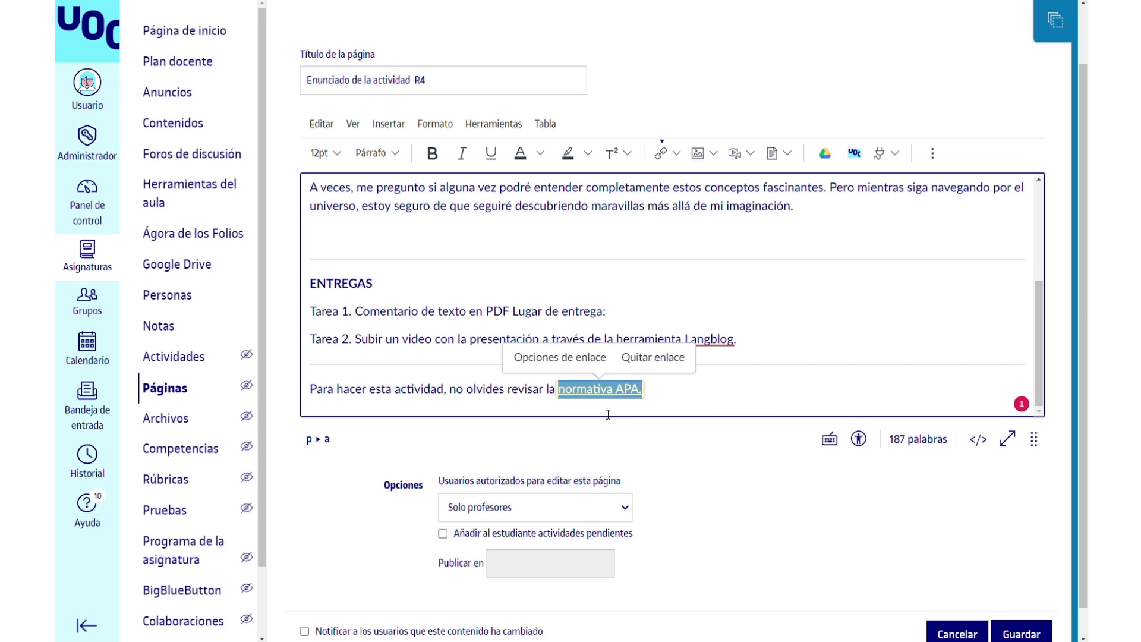
# - Review the link options of the linked text "normativa APA." and leave them as they are
pyautogui.click(599, 389)
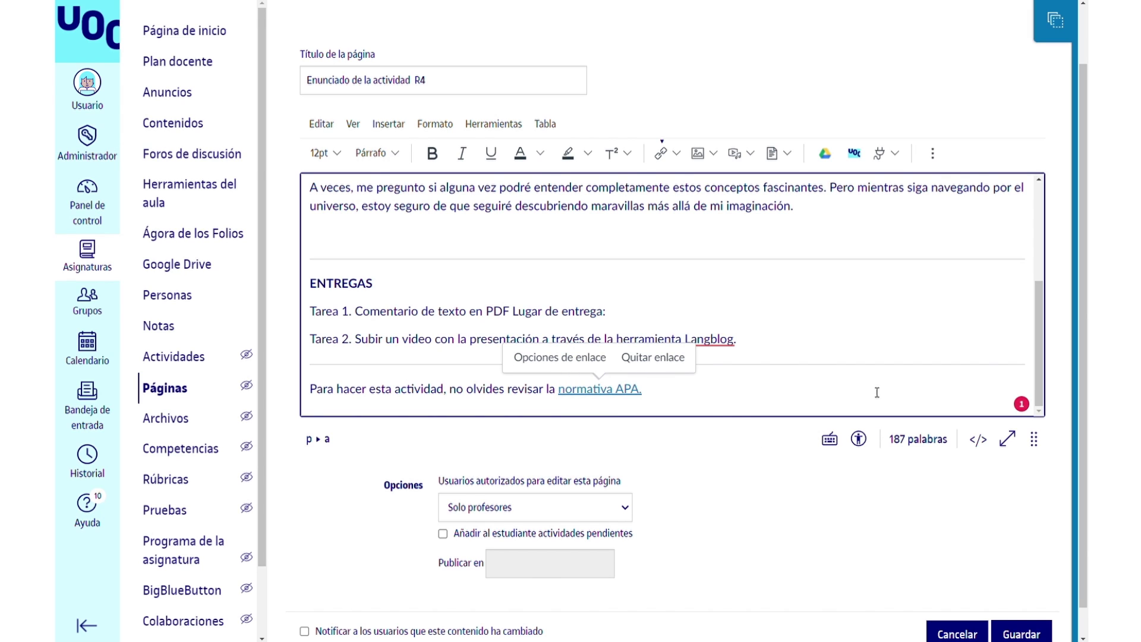
pyautogui.click(568, 358)
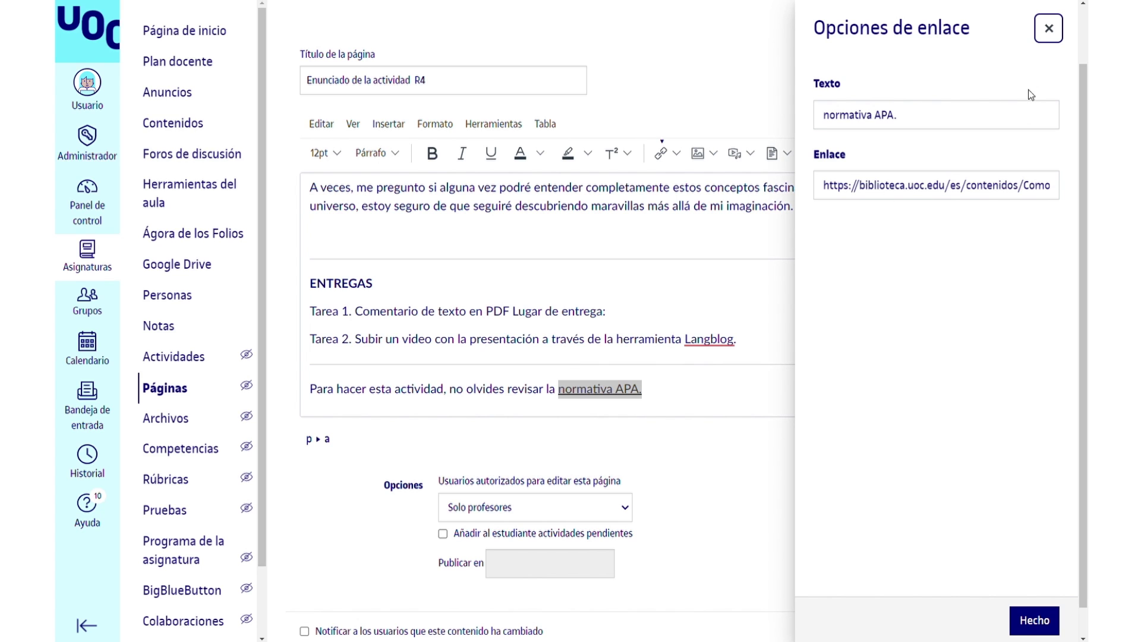
pyautogui.click(1049, 29)
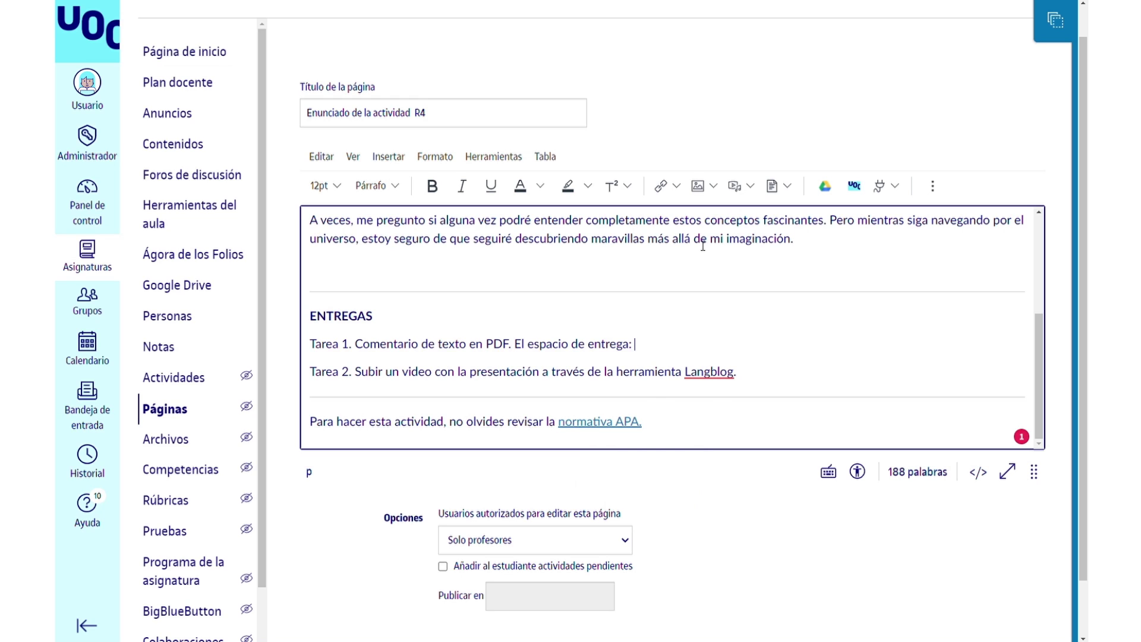
# - Insert a course link to the activity "Entrega actividad R4" after "El espacio de entrega:" in Tarea 1
pyautogui.click(676, 188)
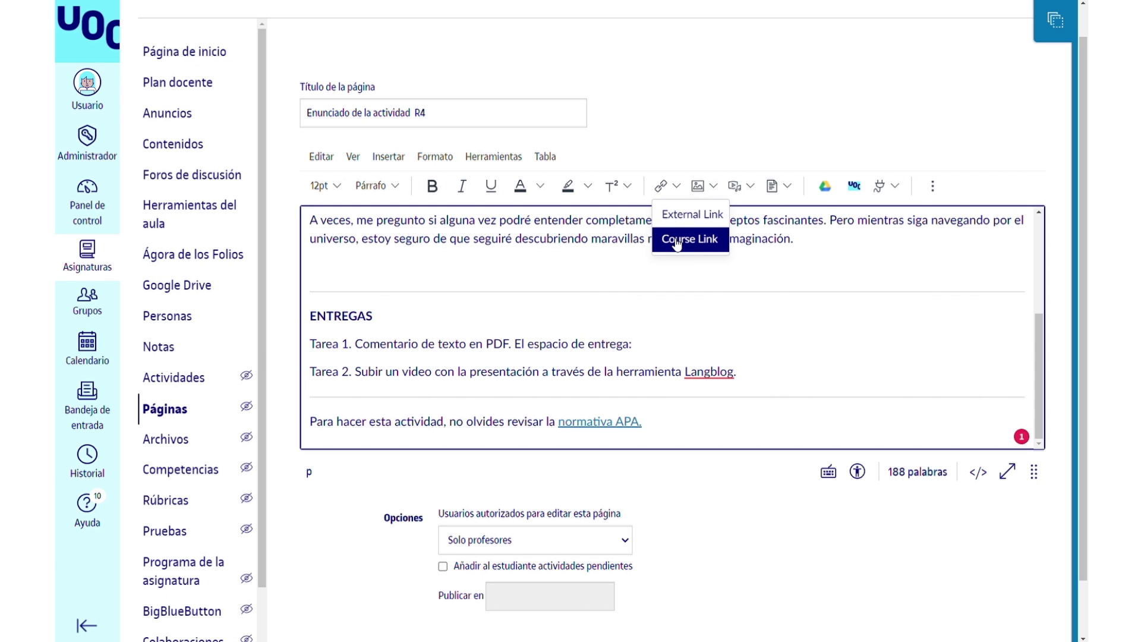
pyautogui.click(677, 240)
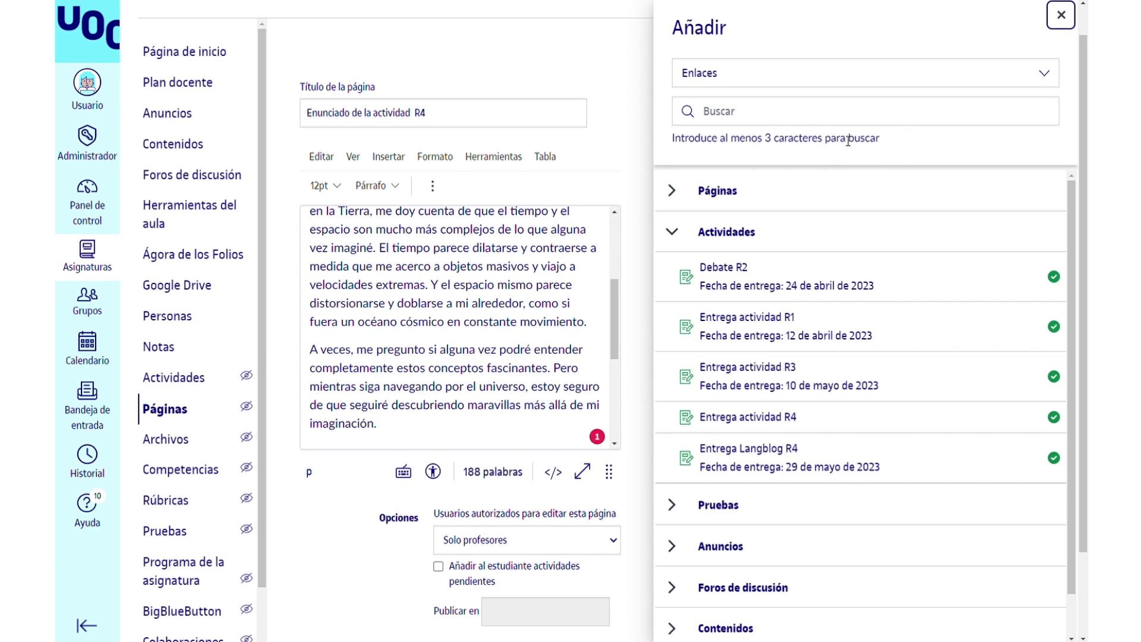
pyautogui.click(895, 77)
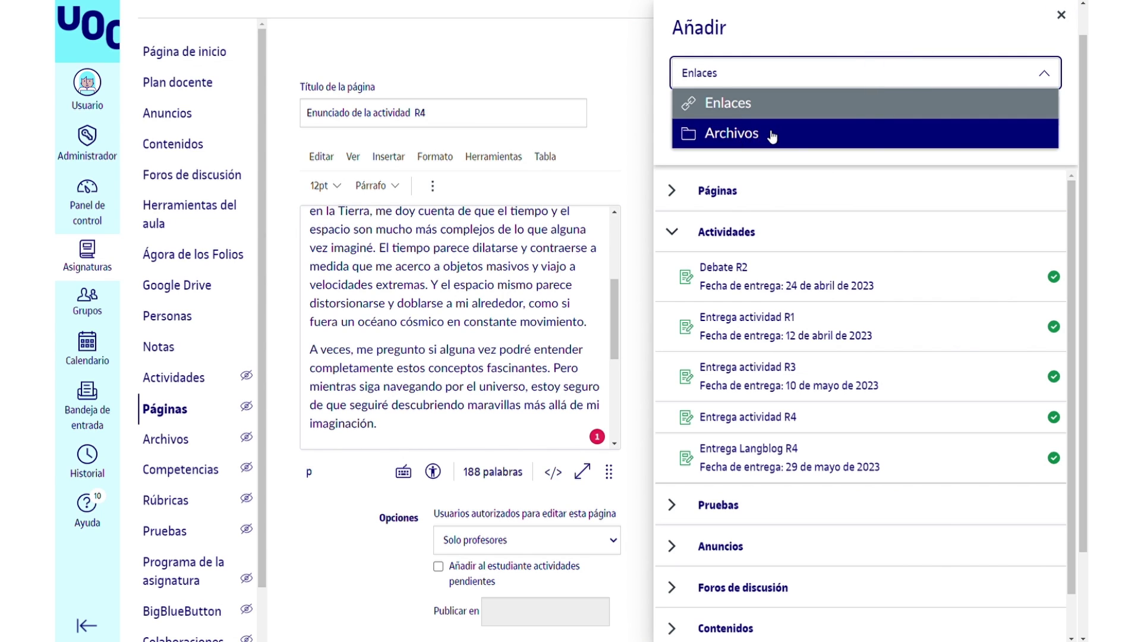
pyautogui.click(777, 105)
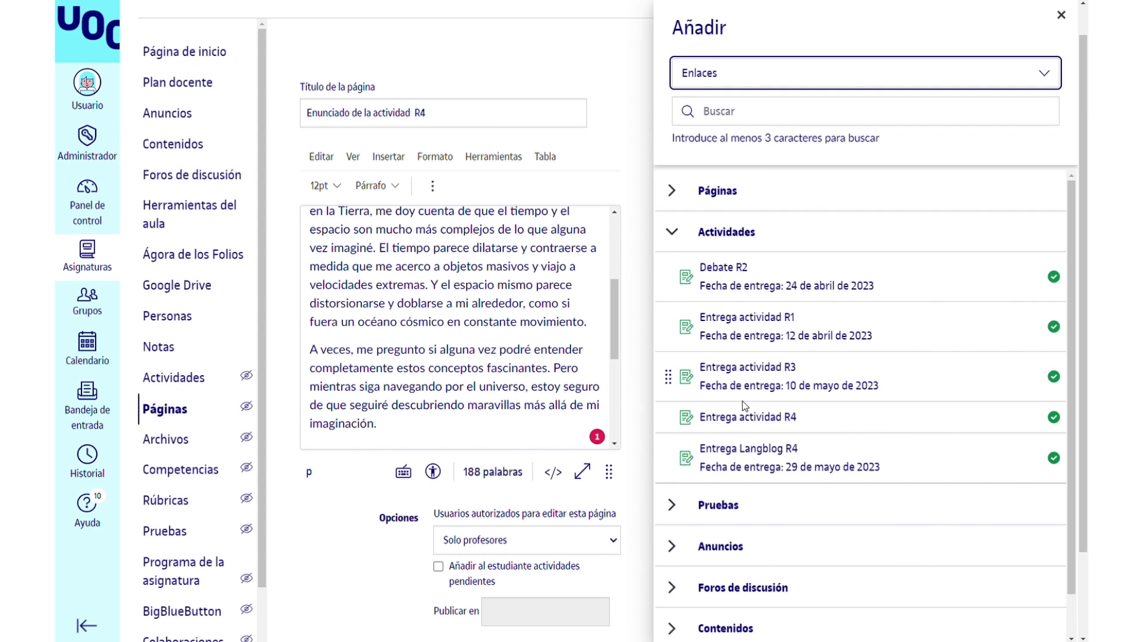
pyautogui.click(744, 420)
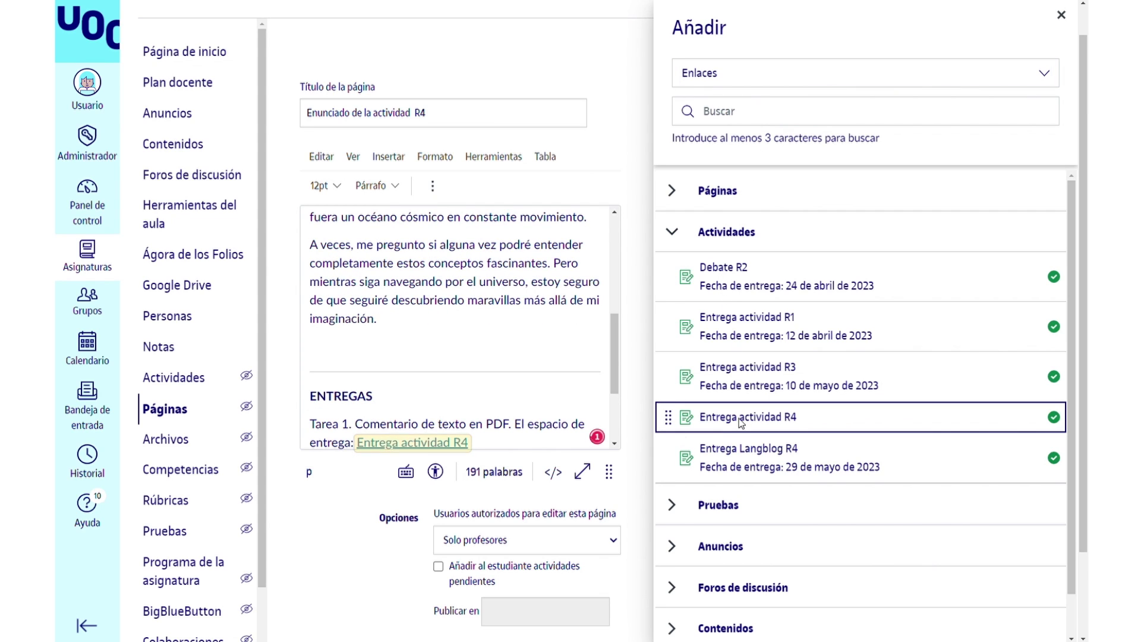
pyautogui.click(1061, 15)
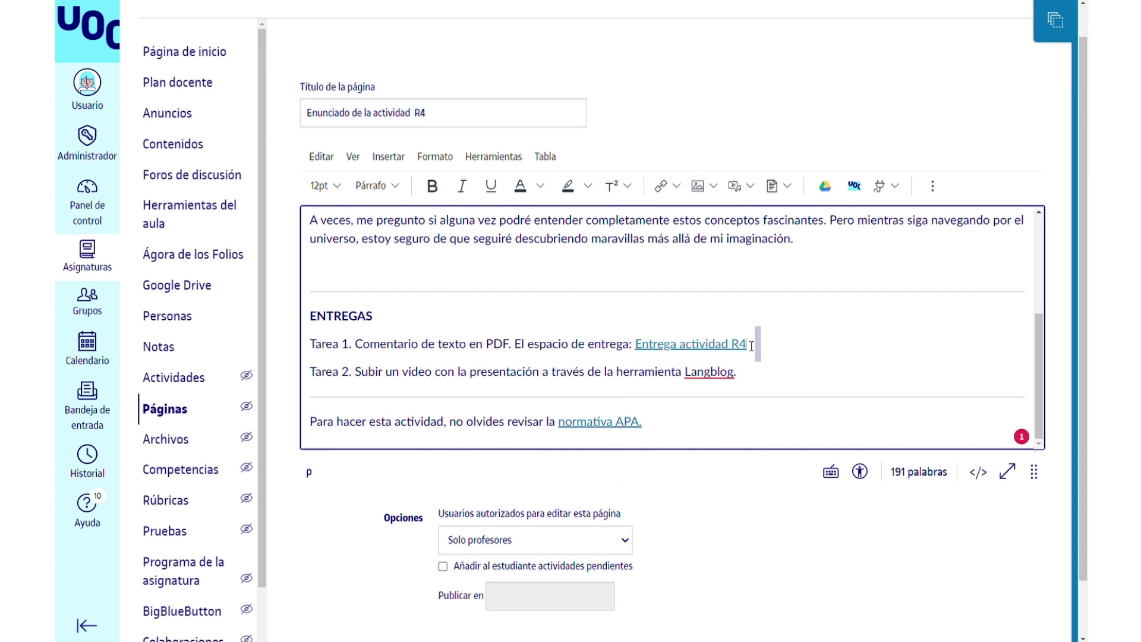
pyautogui.moveTo(747, 344); pyautogui.dragTo(631, 344)
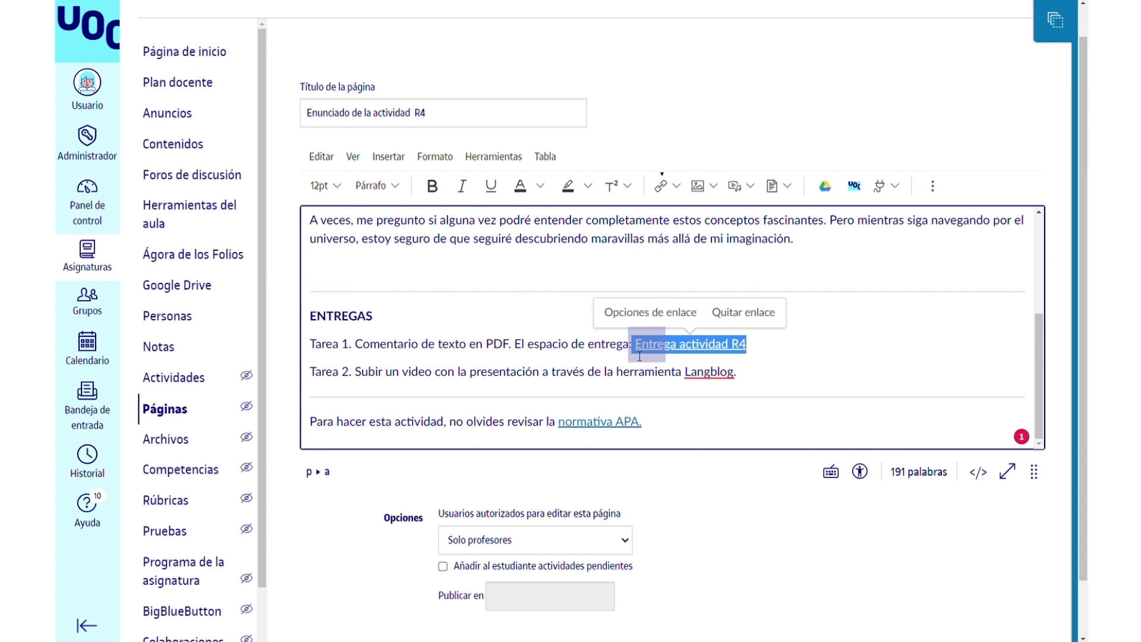
# - Add a new line below Tarea 2 and insert a link to the course file Checklist_aula.xlsx from the course_guides folder
pyautogui.click(784, 377)
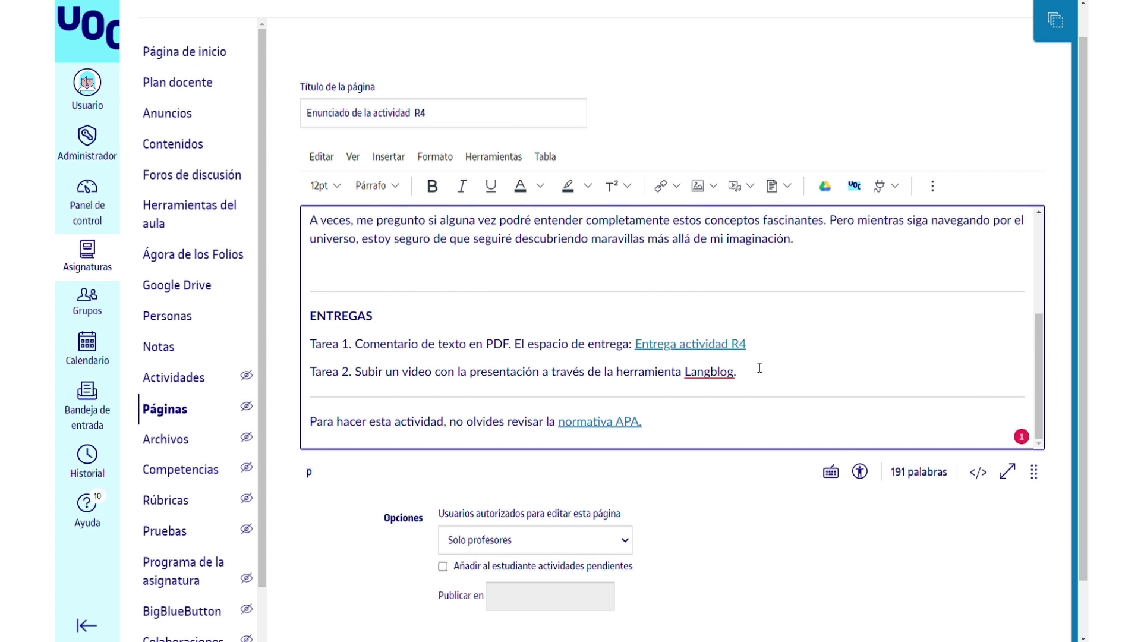
pyautogui.press('Return')
pyautogui.click(674, 186)
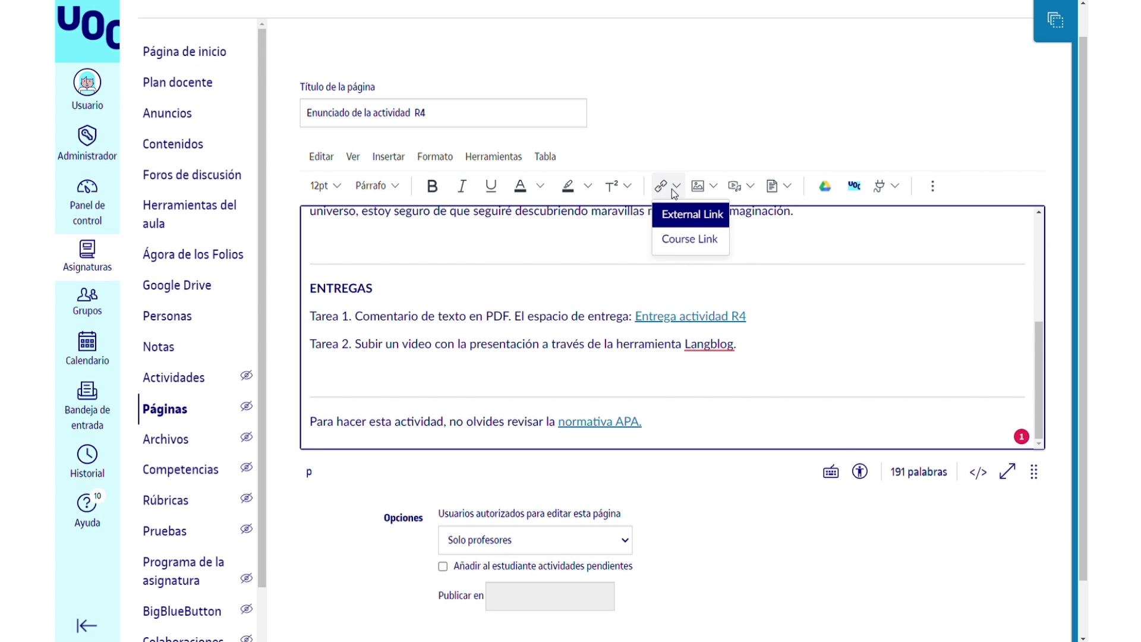
pyautogui.click(689, 239)
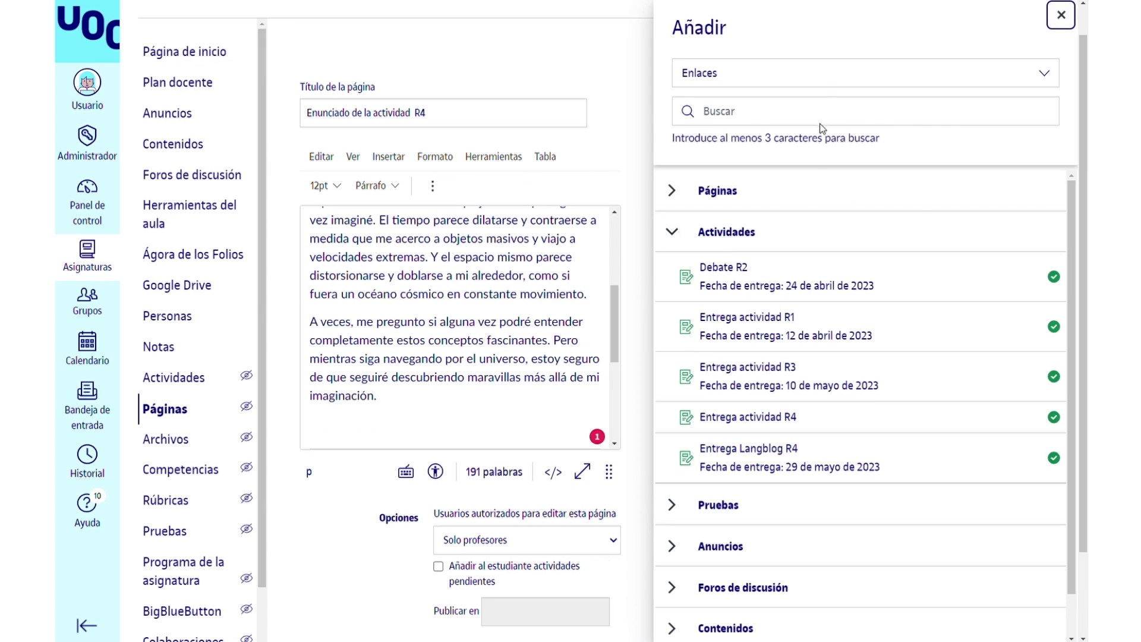
pyautogui.click(818, 73)
pyautogui.click(772, 127)
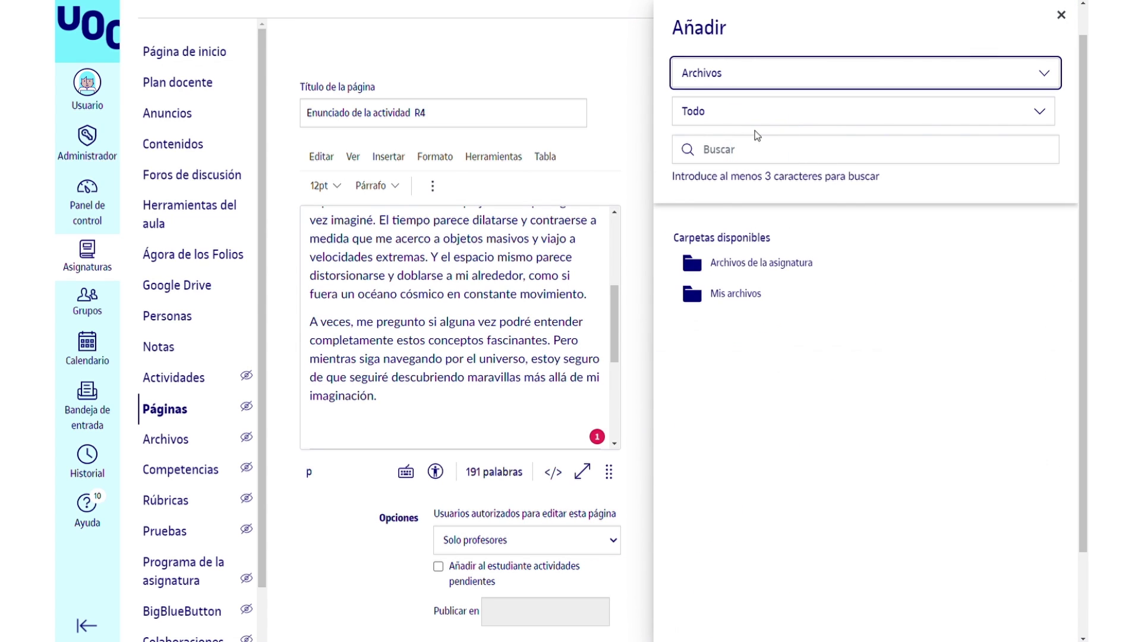
pyautogui.click(752, 274)
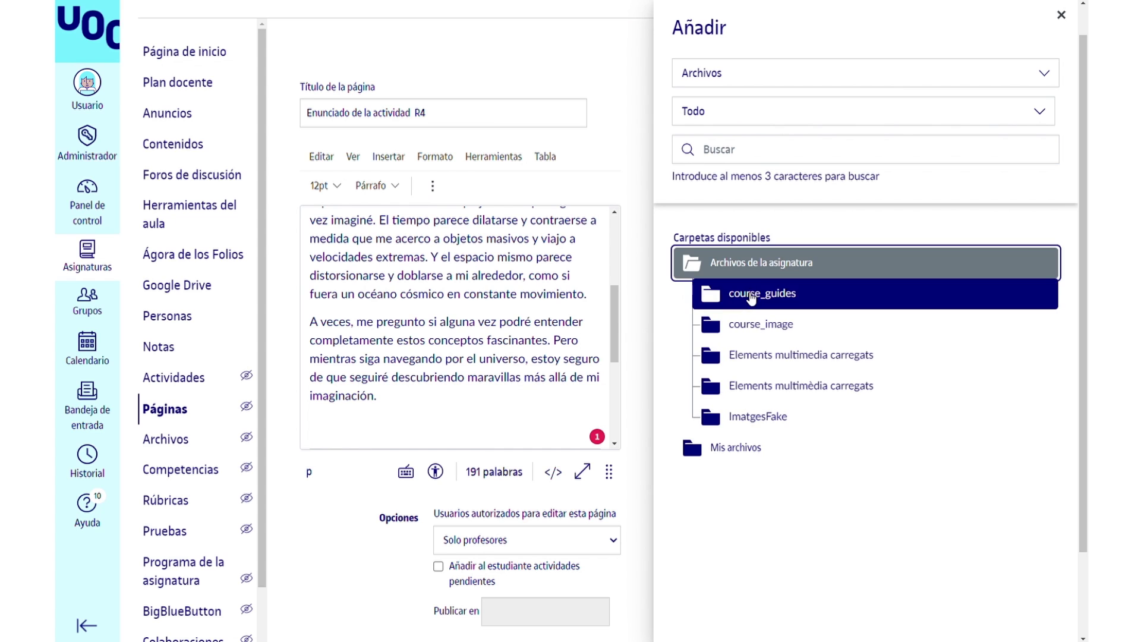
pyautogui.click(756, 294)
pyautogui.click(772, 355)
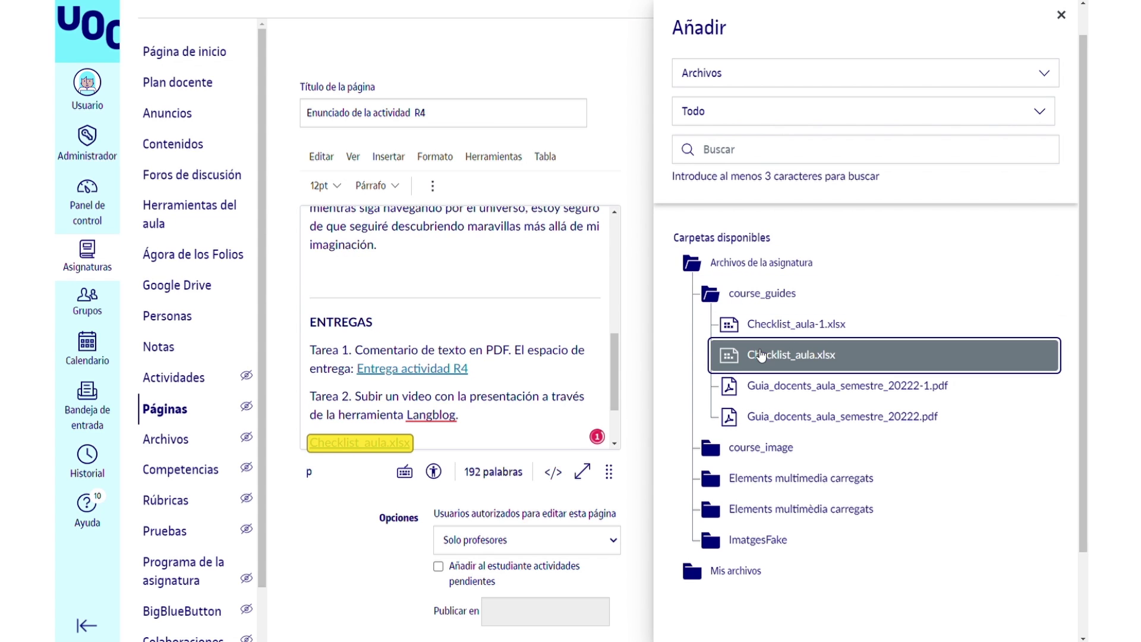
pyautogui.click(1061, 16)
pyautogui.doubleClick(311, 374)
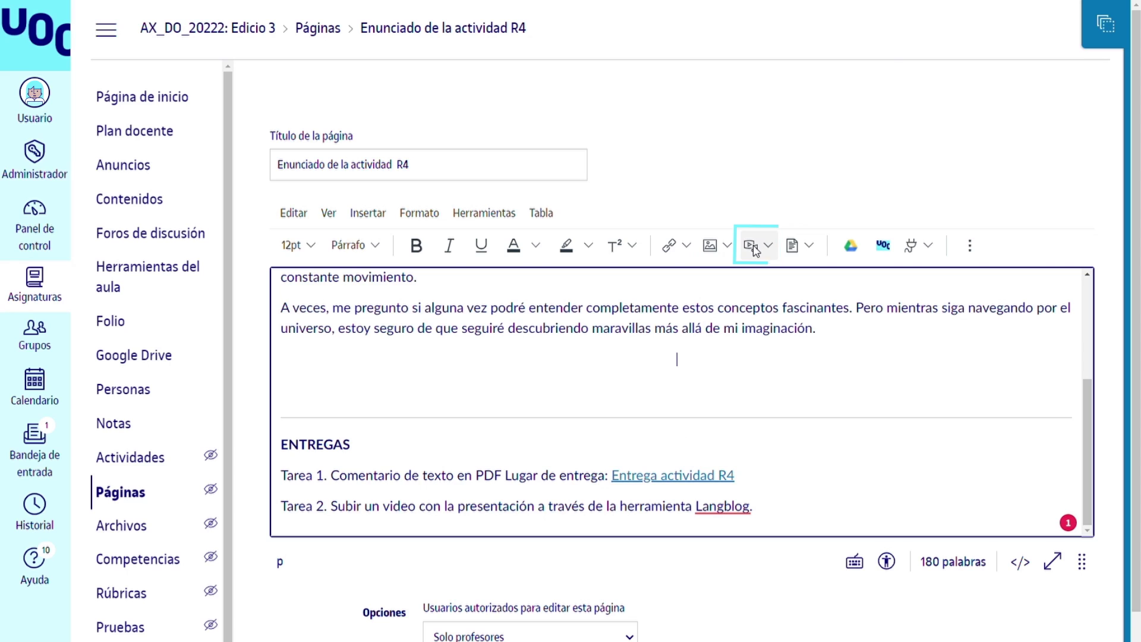
# - Insert the chess image "A robot a..." from the course images into the empty line above the ENTREGAS section
pyautogui.click(731, 255)
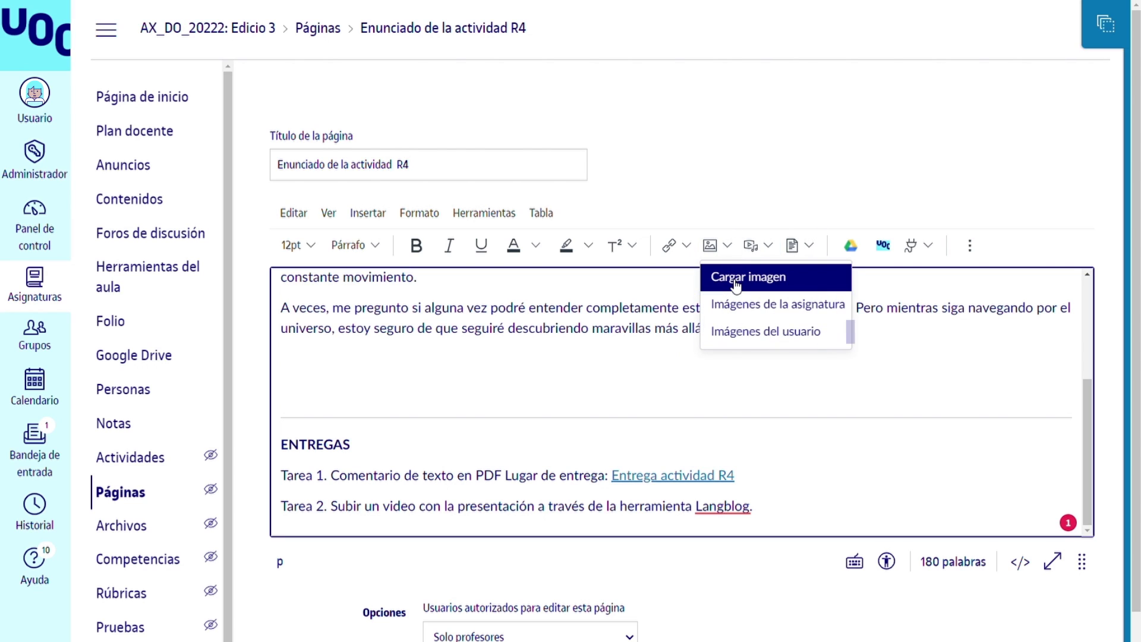
pyautogui.click(737, 303)
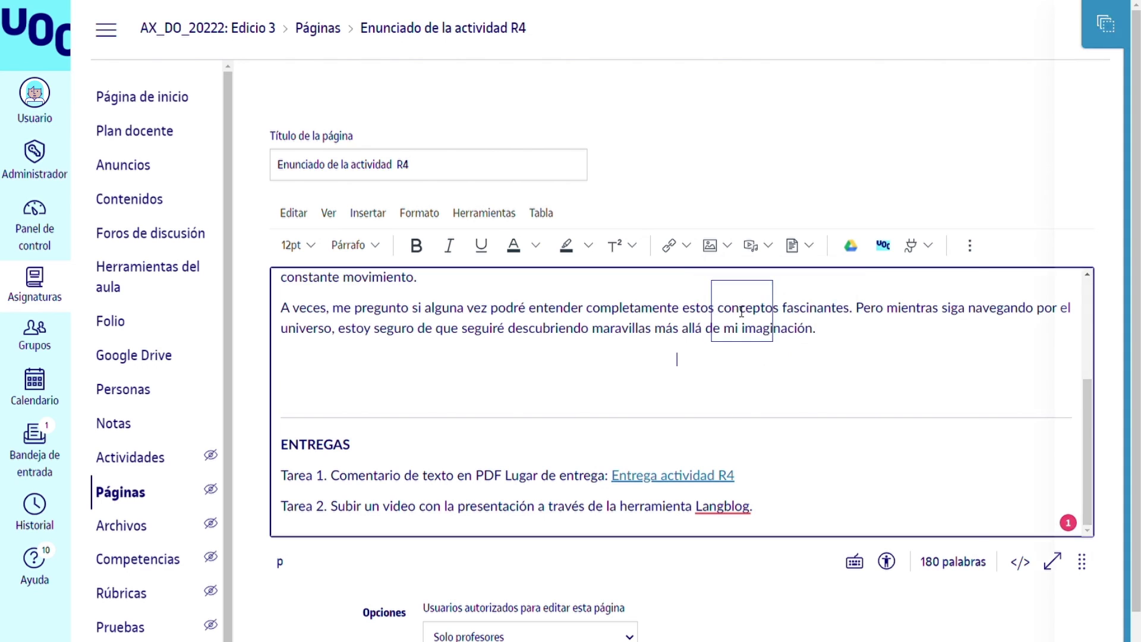
pyautogui.click(743, 312)
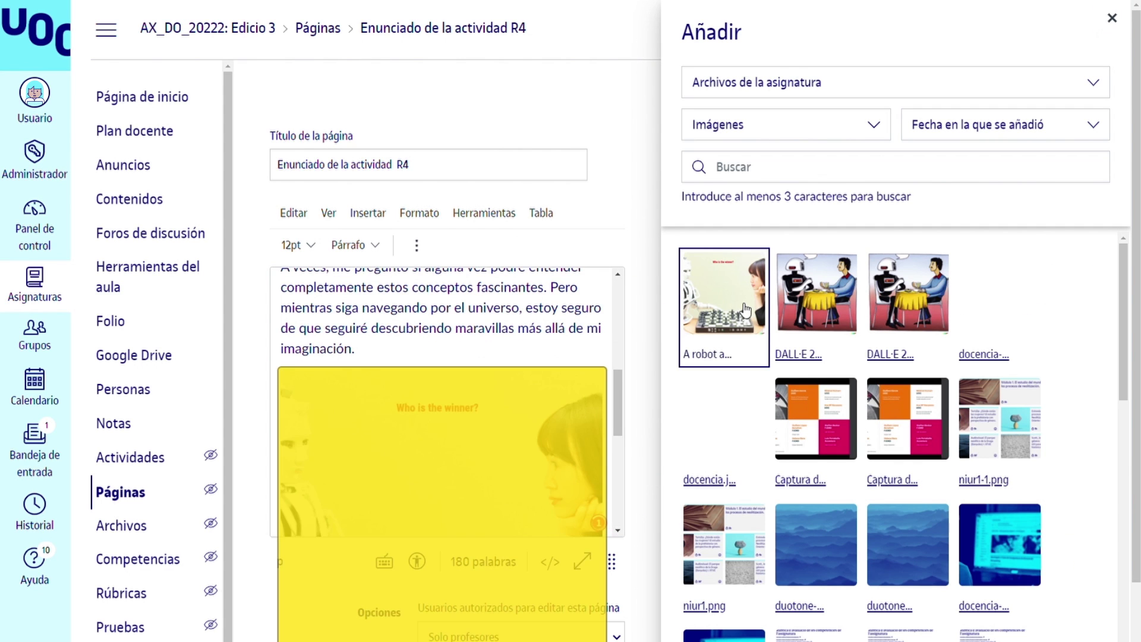
# - Close the image picker and shrink the chess image above the ENTREGAS section proportionally
pyautogui.click(1112, 18)
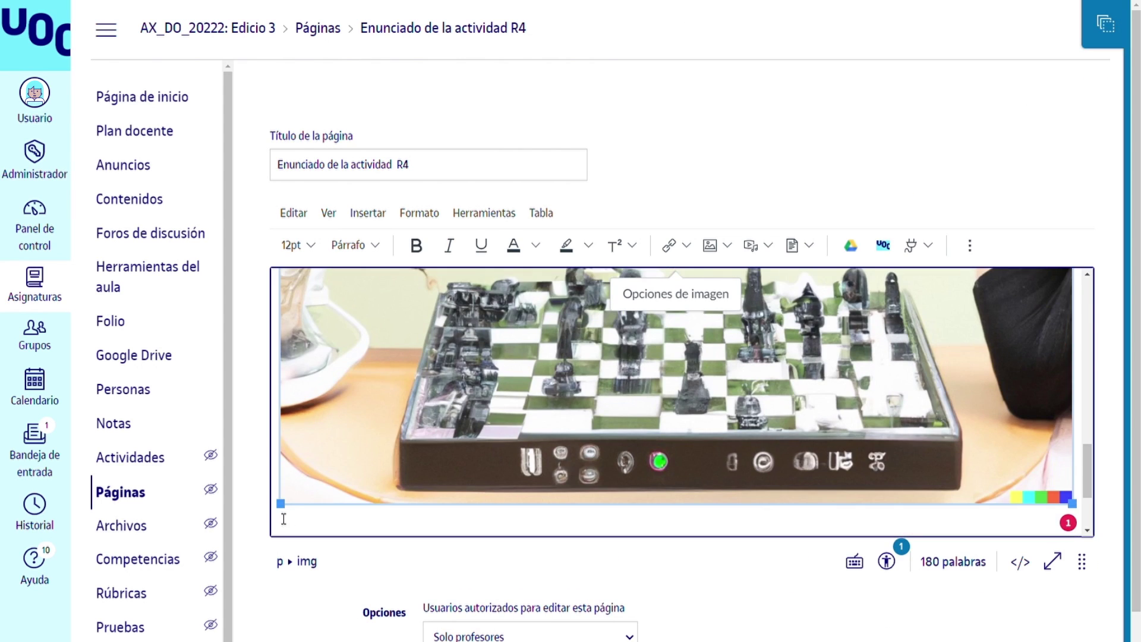
pyautogui.moveTo(281, 505); pyautogui.dragTo(590, 286)
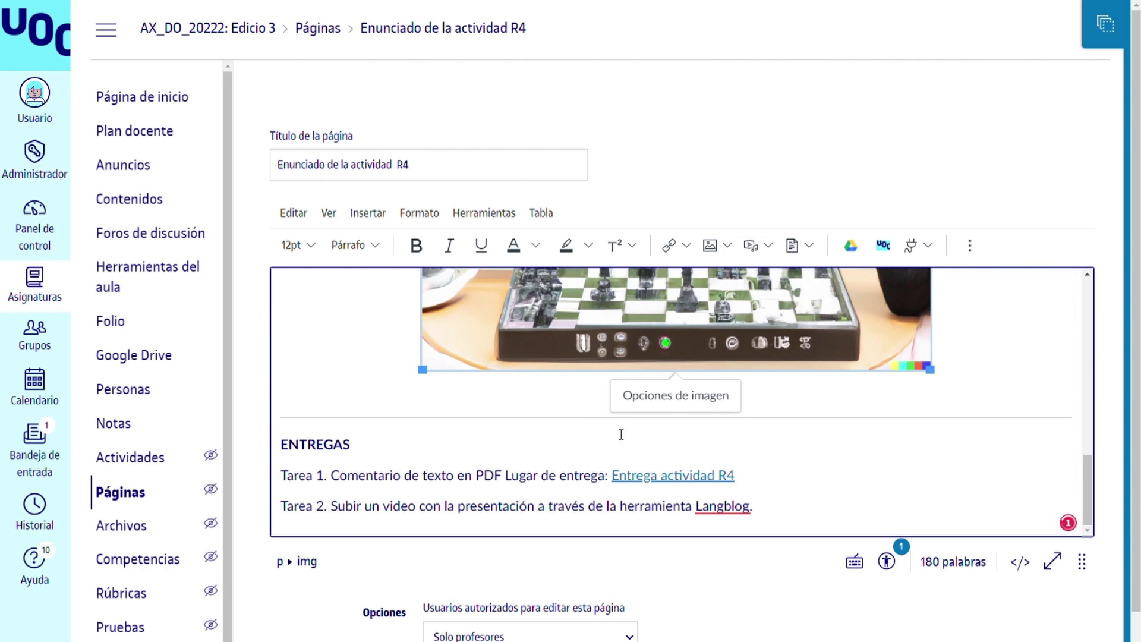
pyautogui.moveTo(938, 374); pyautogui.dragTo(855, 318)
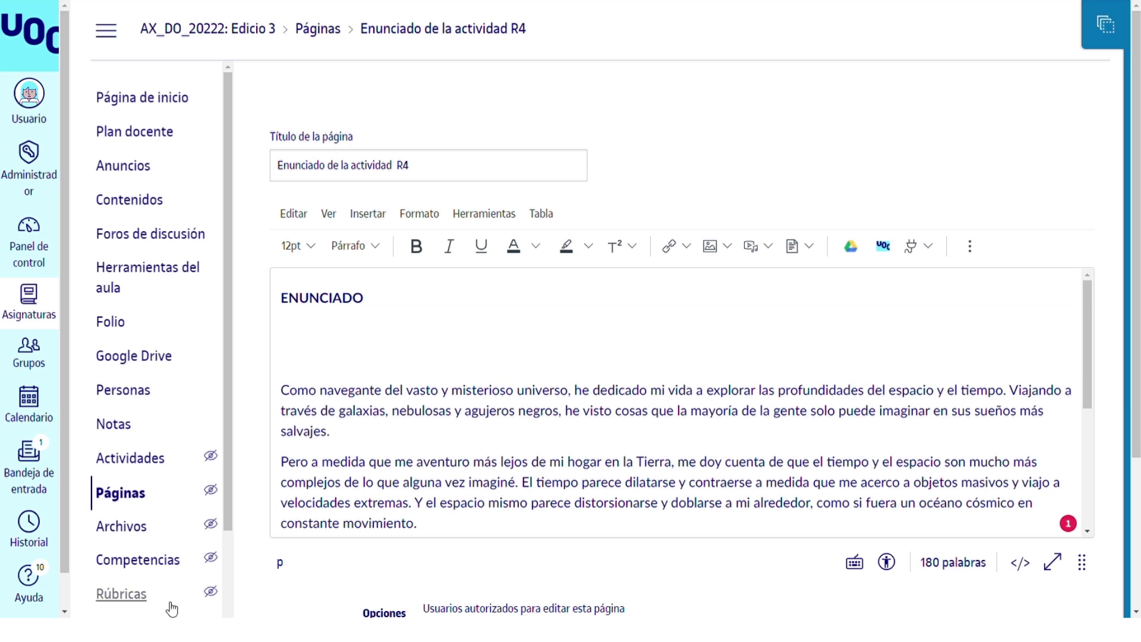
# - Record a short video with the built-in media recorder for the empty space below the ENUNCIADO heading
pyautogui.click(335, 359)
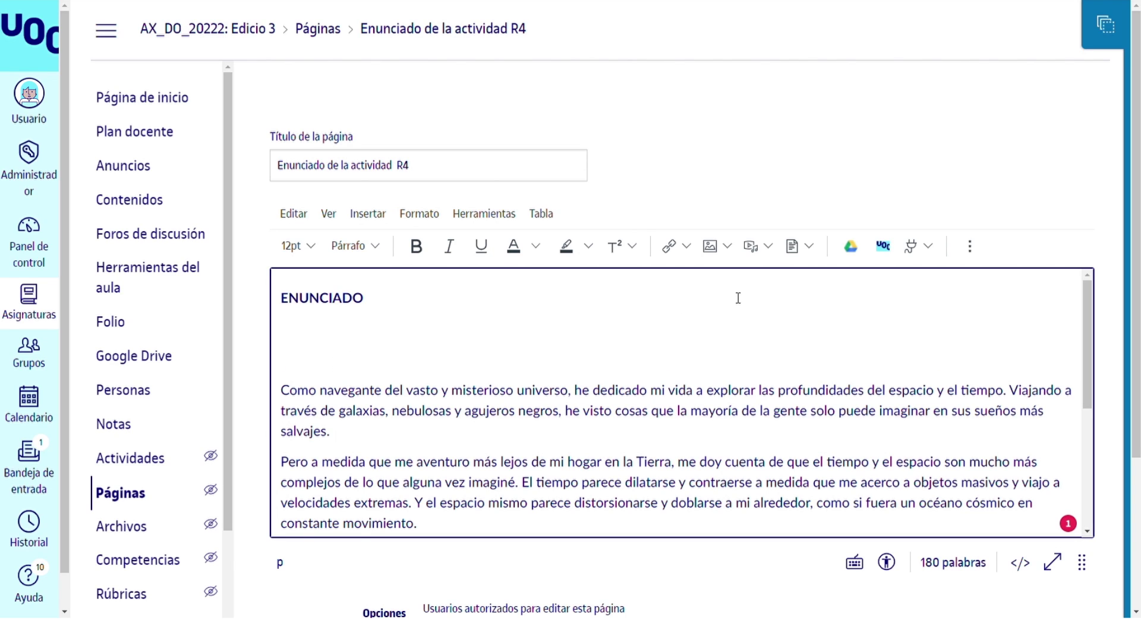
pyautogui.click(767, 246)
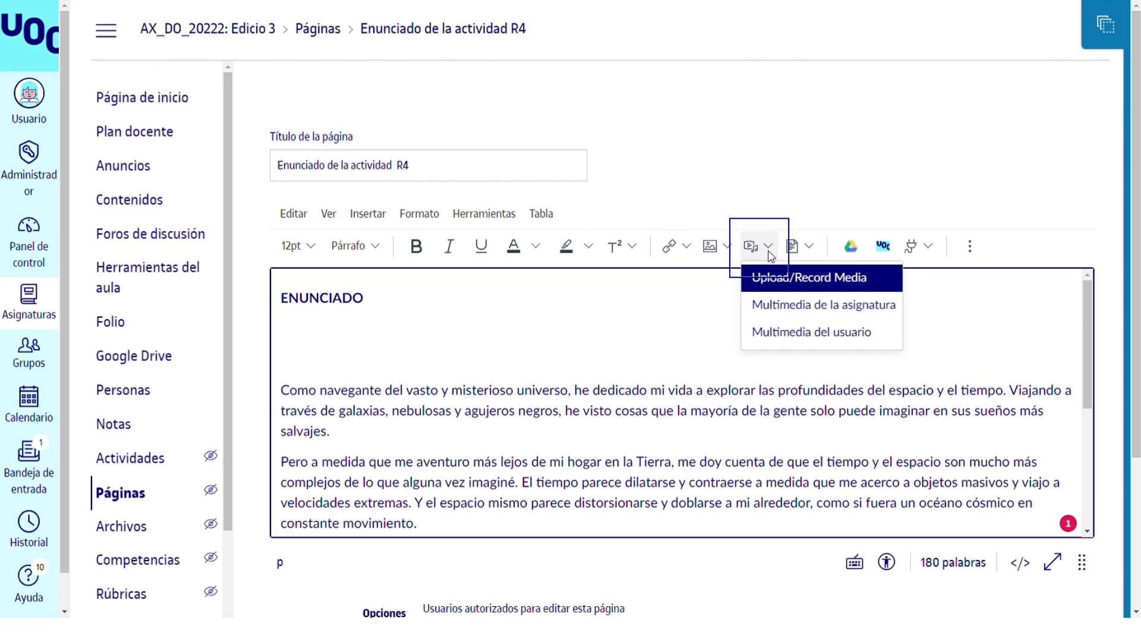
pyautogui.click(771, 286)
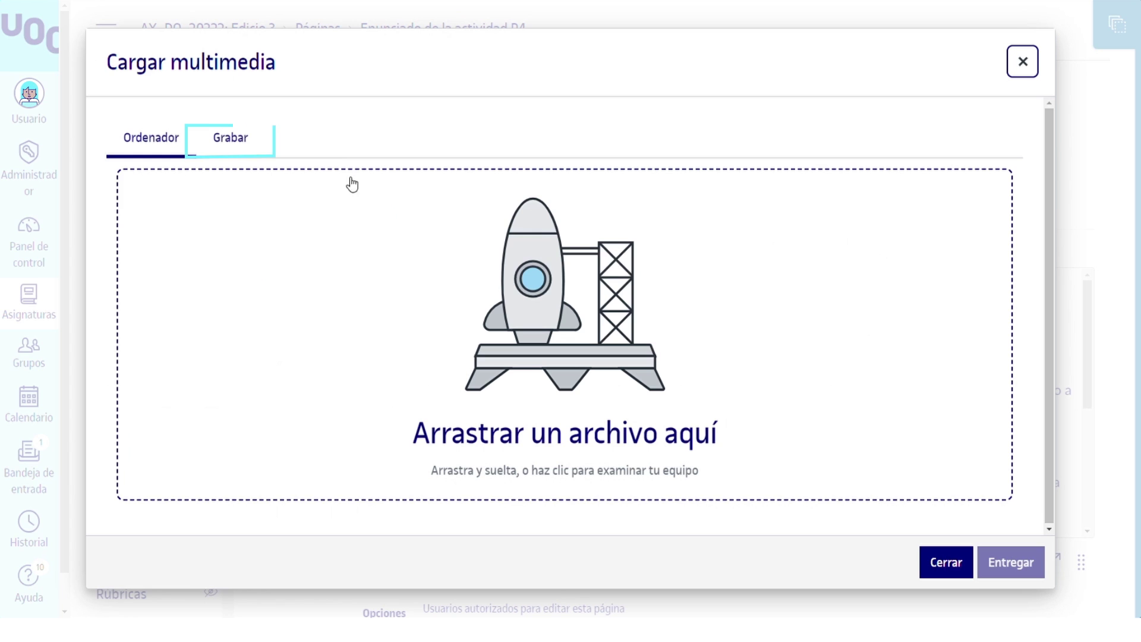
pyautogui.click(230, 139)
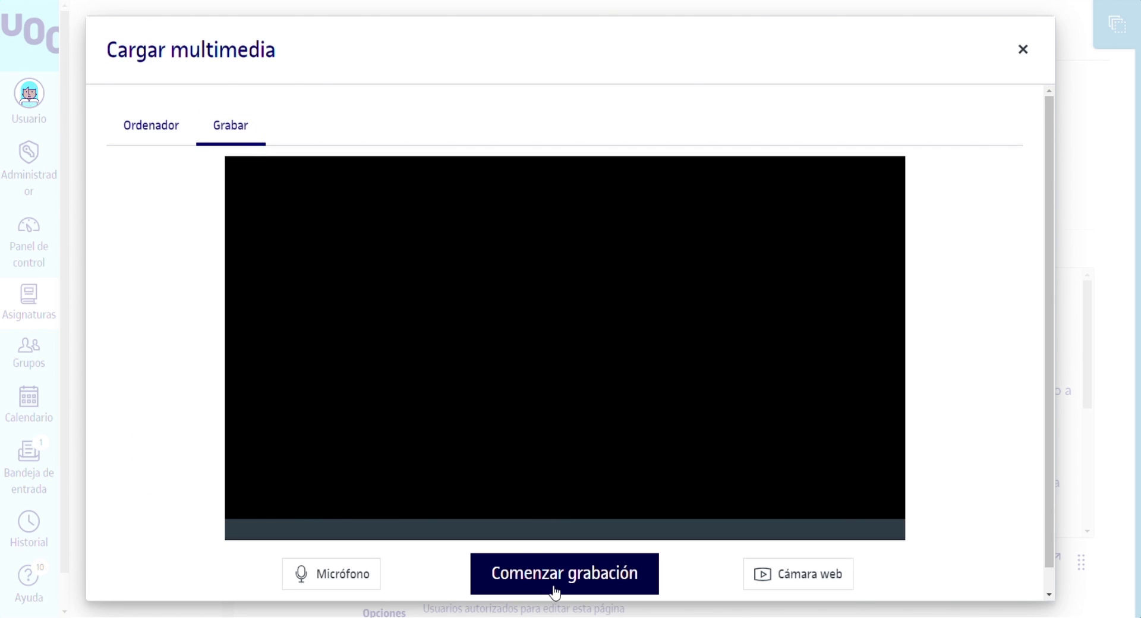
pyautogui.click(565, 585)
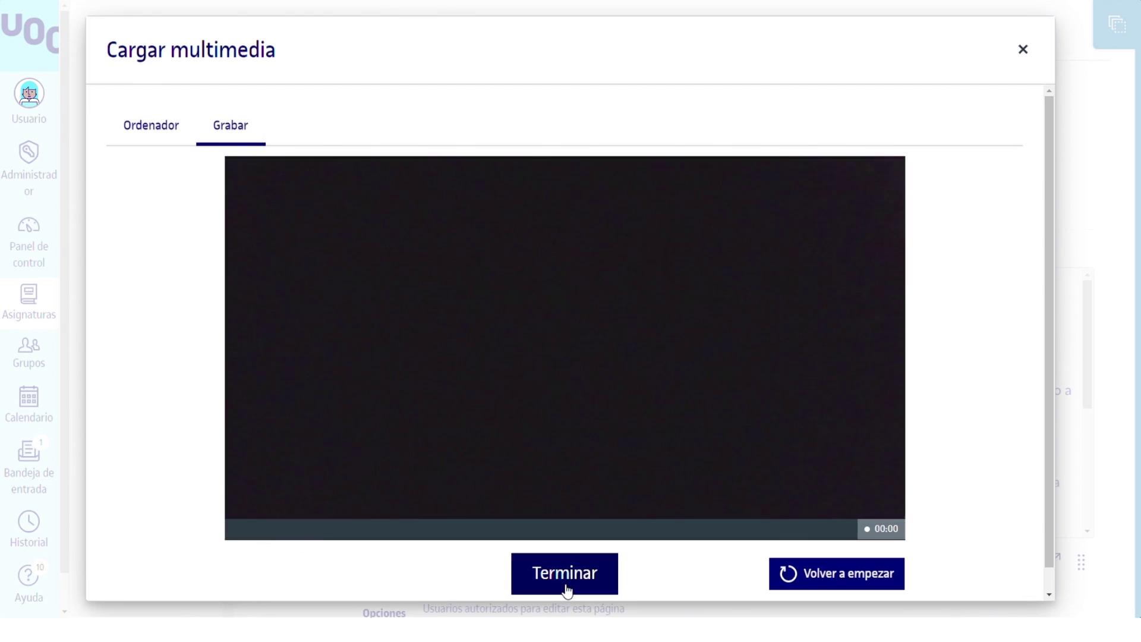
pyautogui.click(564, 574)
# - Name the recorded video "Enunciado Reto 4" and save the media to the page
pyautogui.click(722, 510)
pyautogui.hotkey('ctrl', 'a')
pyautogui.write('Enunci')
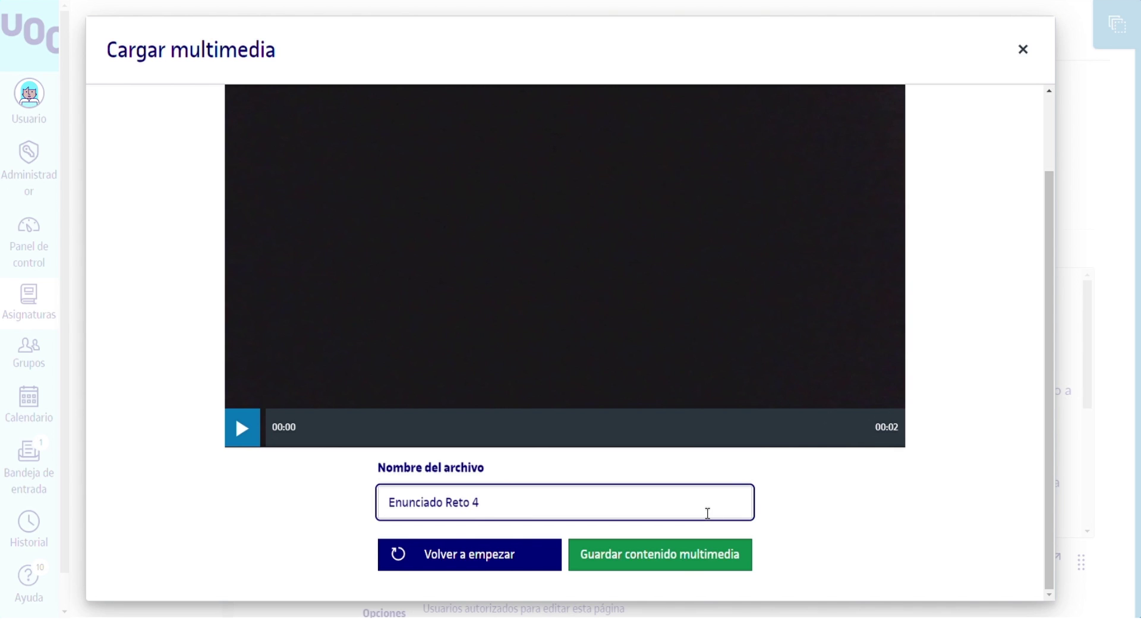
pyautogui.click(690, 567)
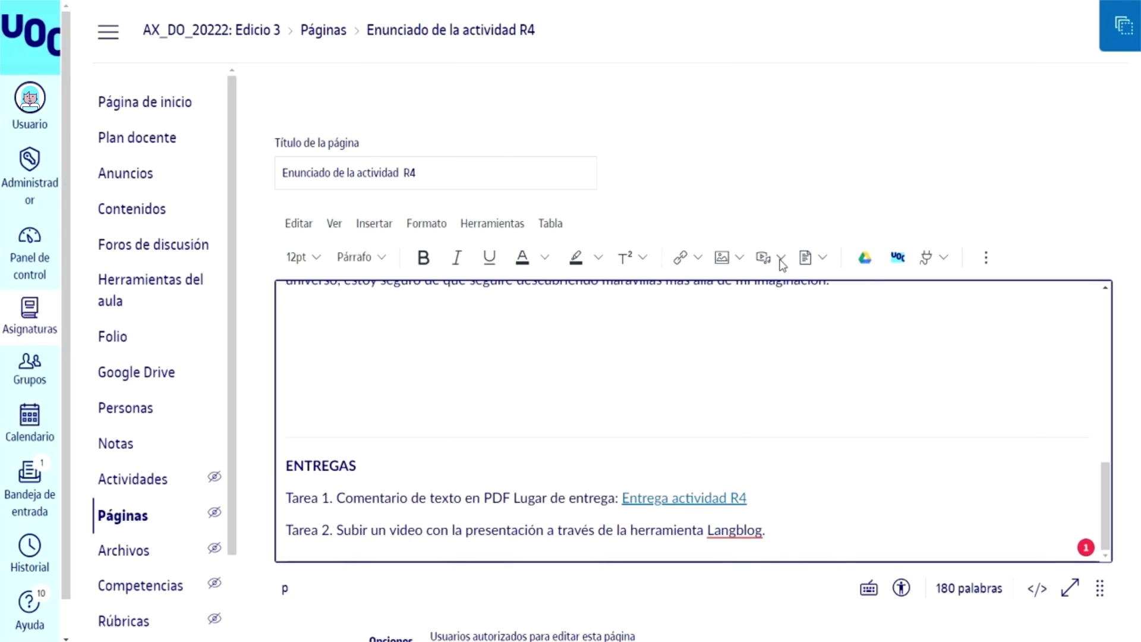
# - Upload the video "Descarregar Llibre de Notes" from the computer into the empty space above the ENTREGAS section
pyautogui.click(781, 259)
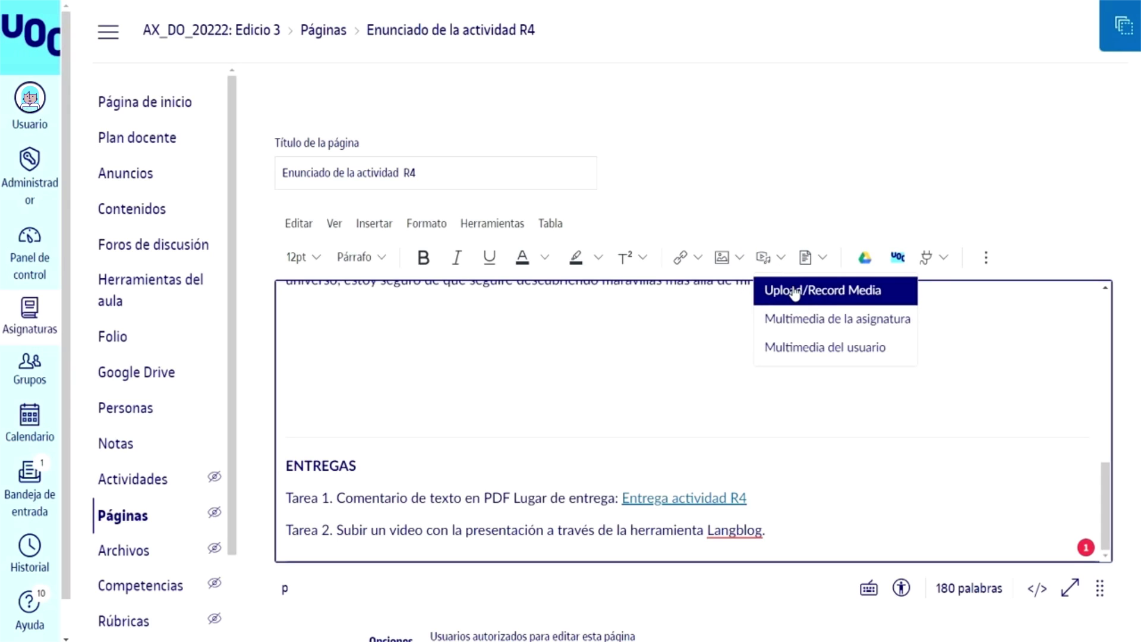
pyautogui.click(794, 291)
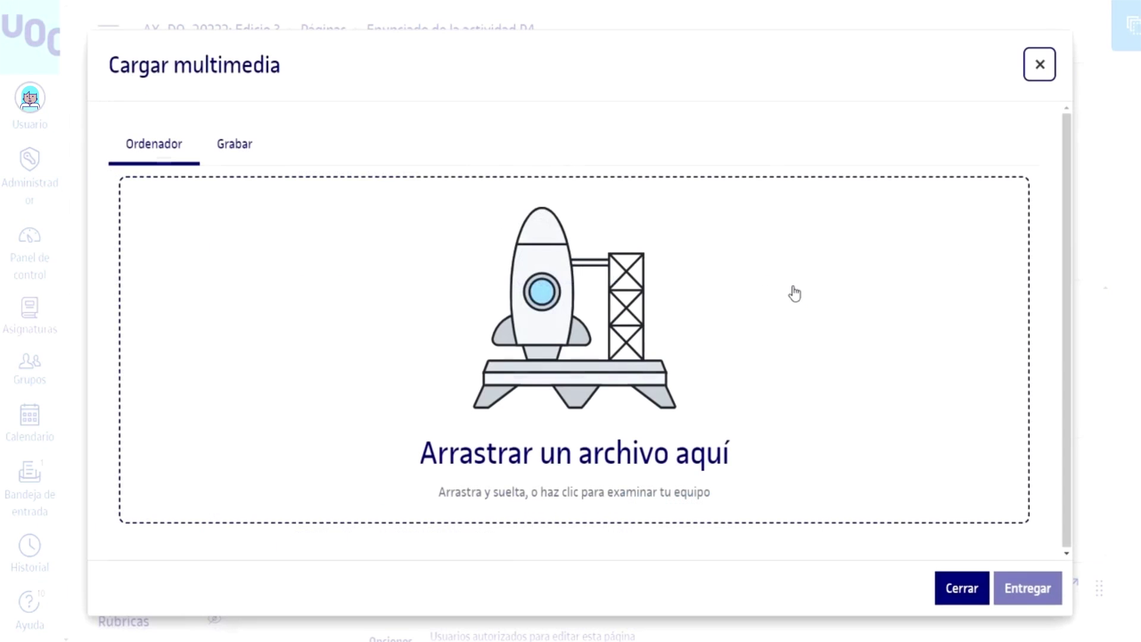
pyautogui.click(547, 353)
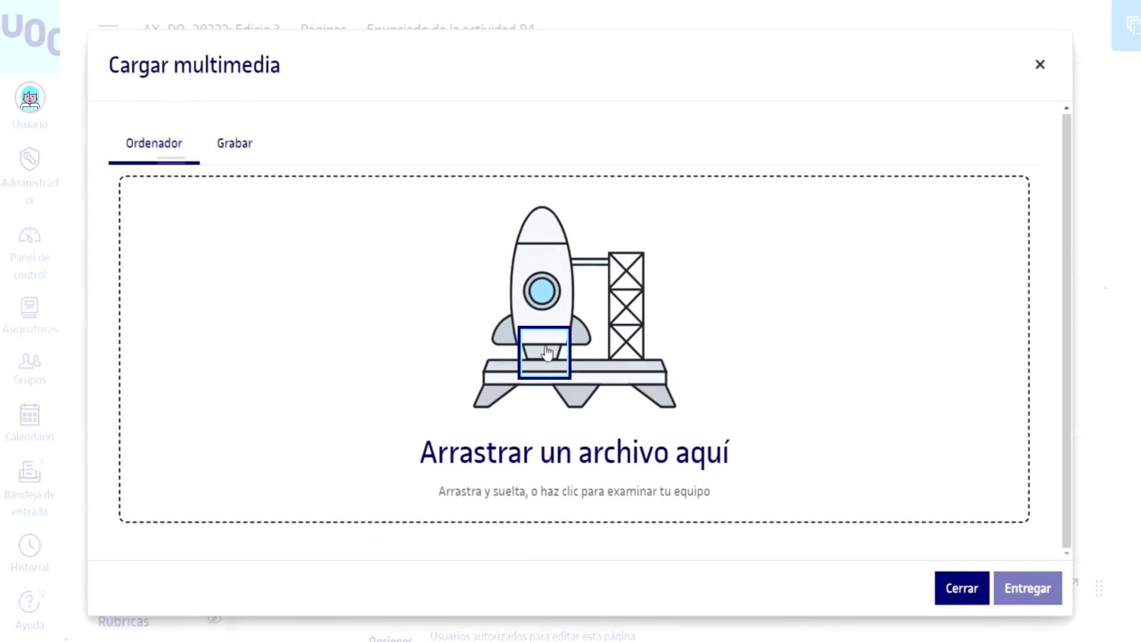
pyautogui.scroll(-5, 179, 259)
pyautogui.click(161, 433)
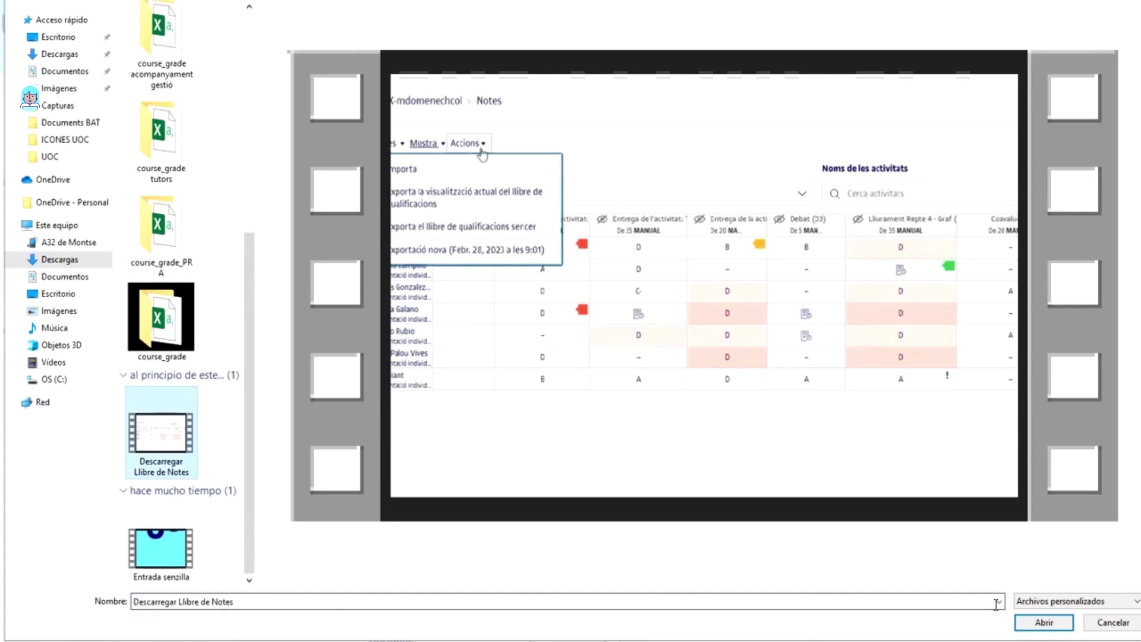
pyautogui.click(1044, 623)
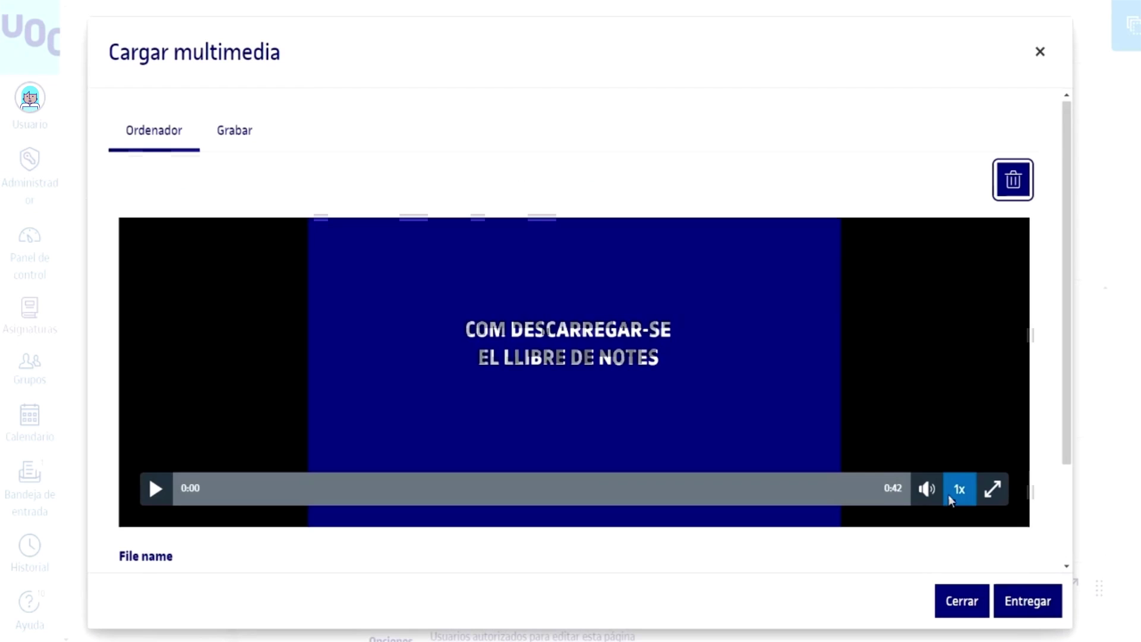
pyautogui.click(1027, 606)
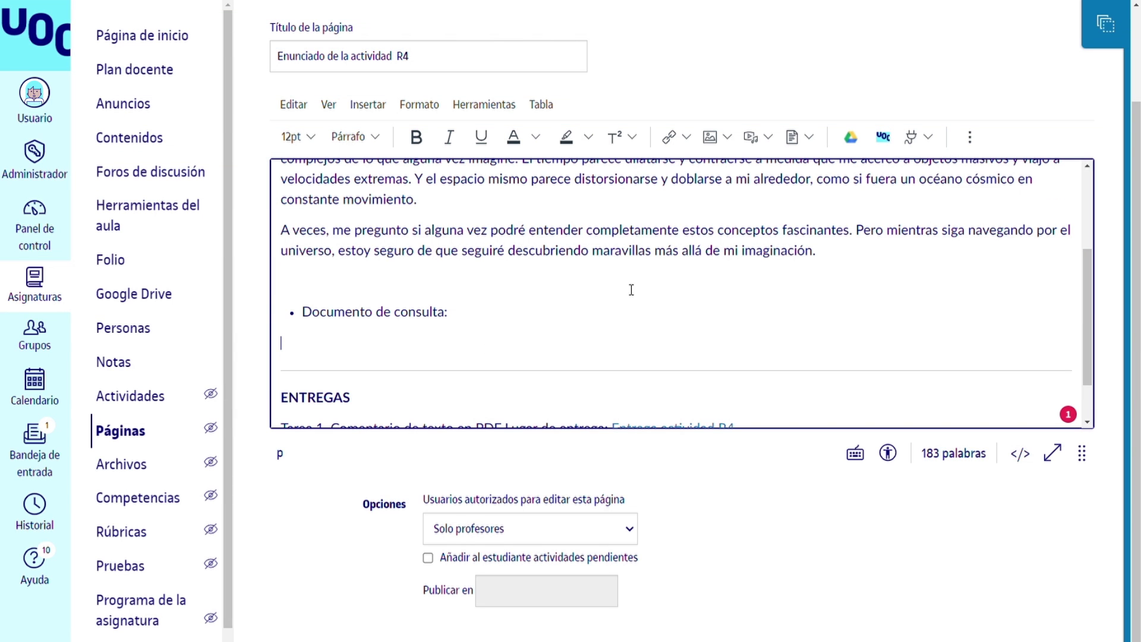
pyautogui.click(810, 149)
pyautogui.click(810, 142)
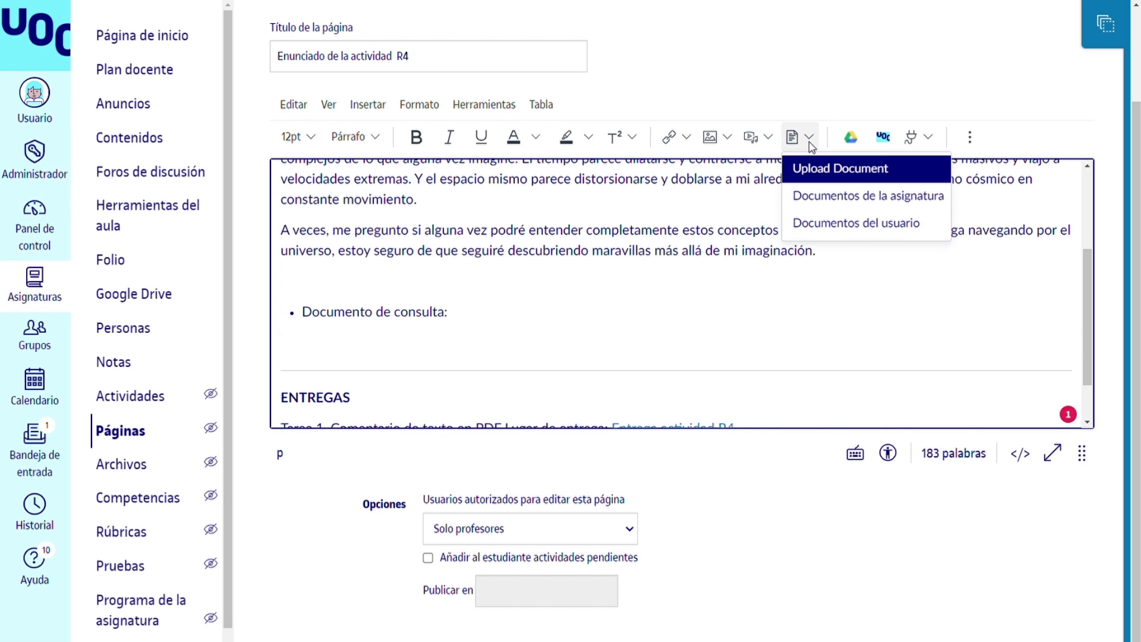
pyautogui.click(838, 170)
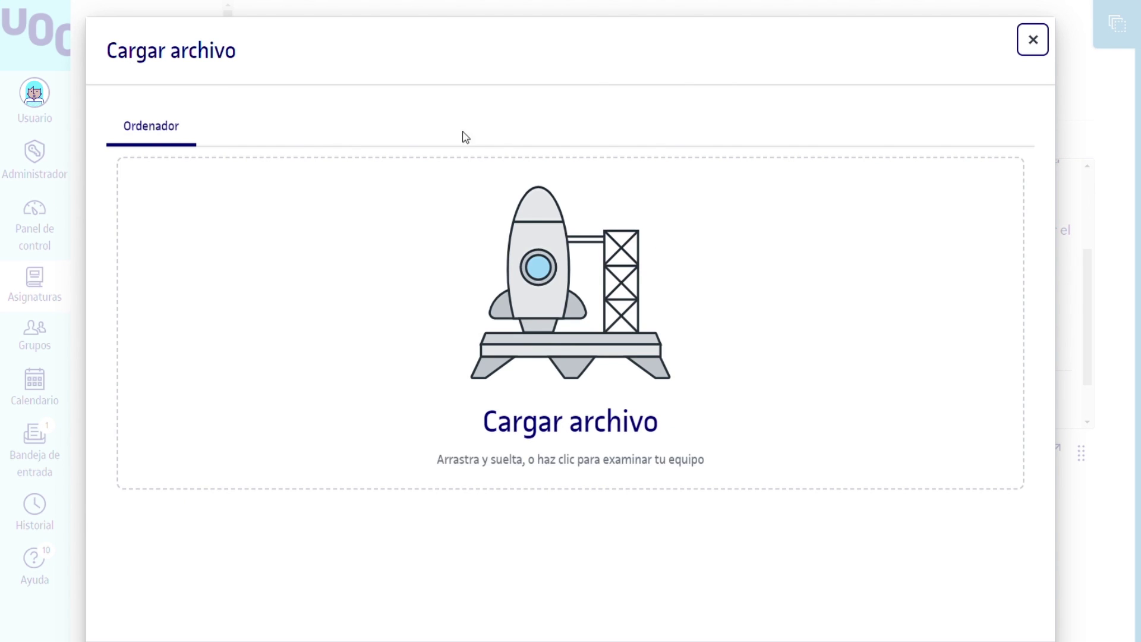
pyautogui.click(1031, 40)
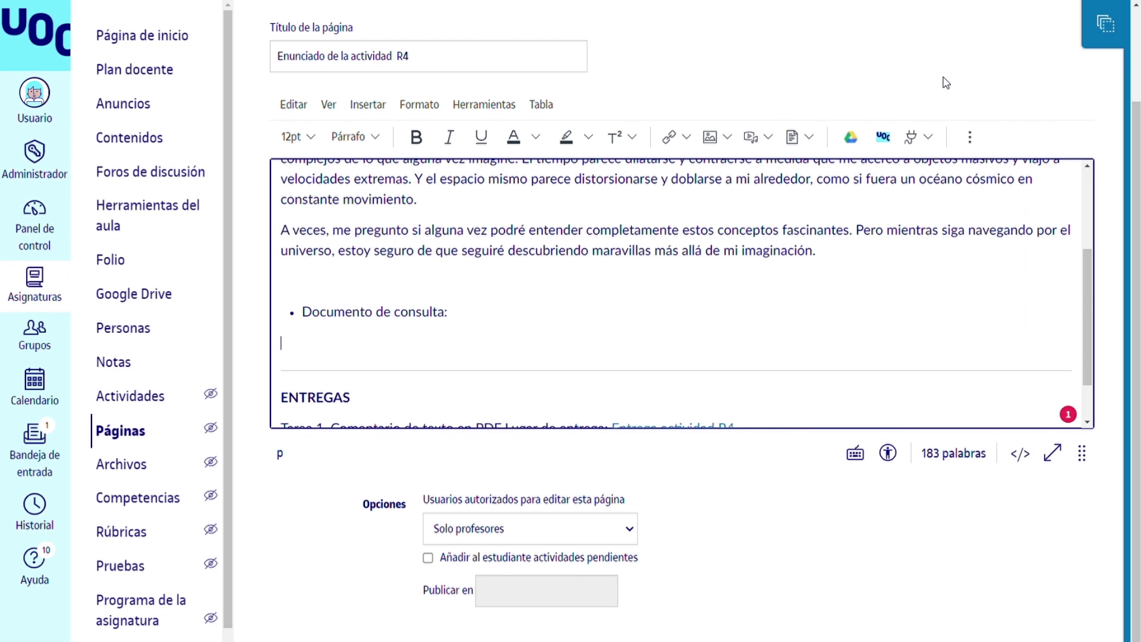
# - Insert a link to the course document Checklist_aula-1.xlsx below the "Documento de consulta:" bullet
pyautogui.click(810, 141)
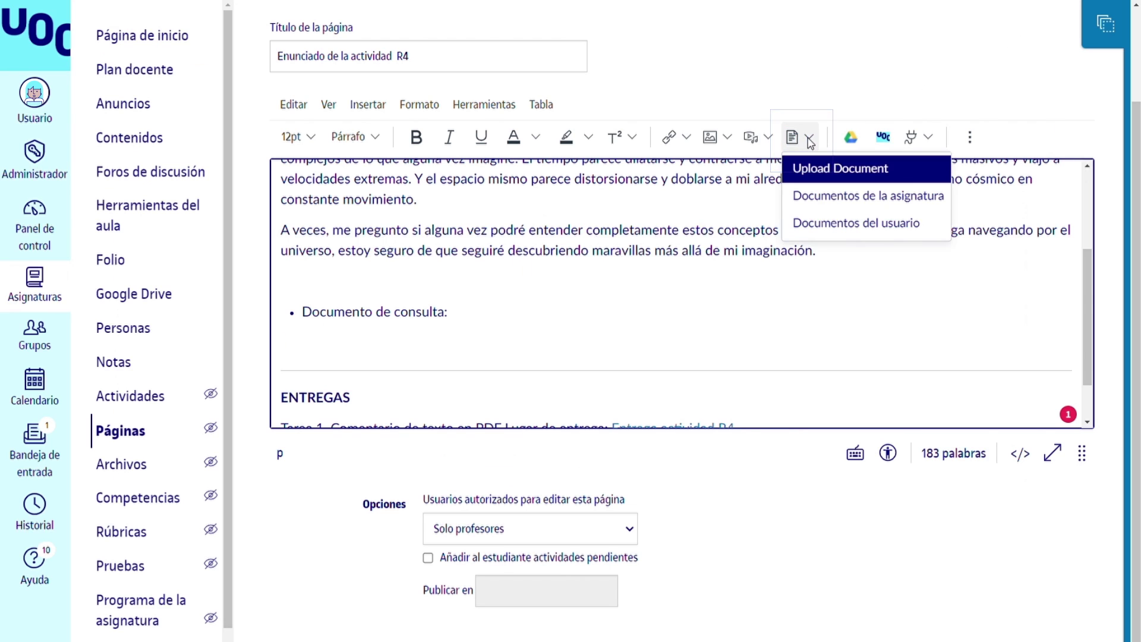
pyautogui.click(820, 197)
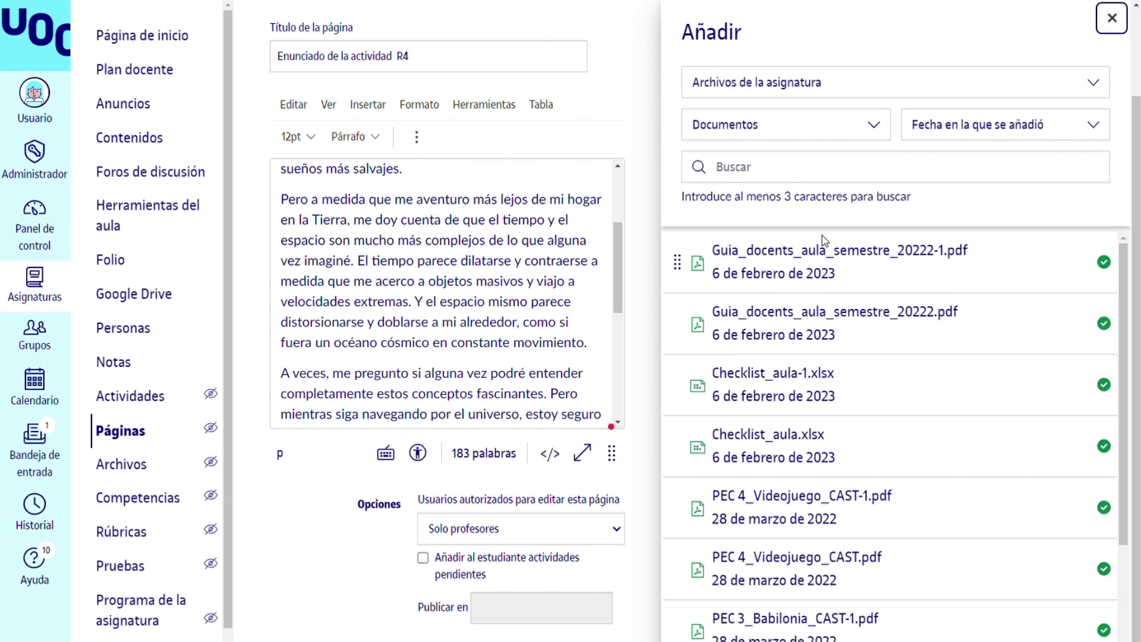
pyautogui.click(832, 380)
pyautogui.scroll(-1, 865, 299)
pyautogui.click(1112, 19)
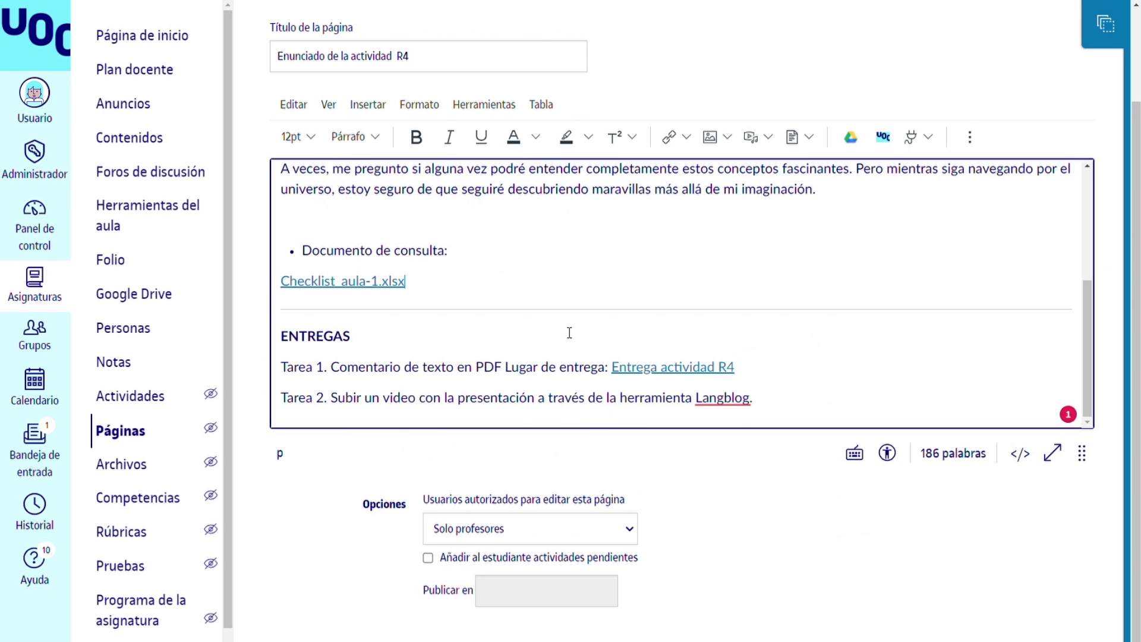
pyautogui.moveTo(404, 282); pyautogui.dragTo(281, 289)
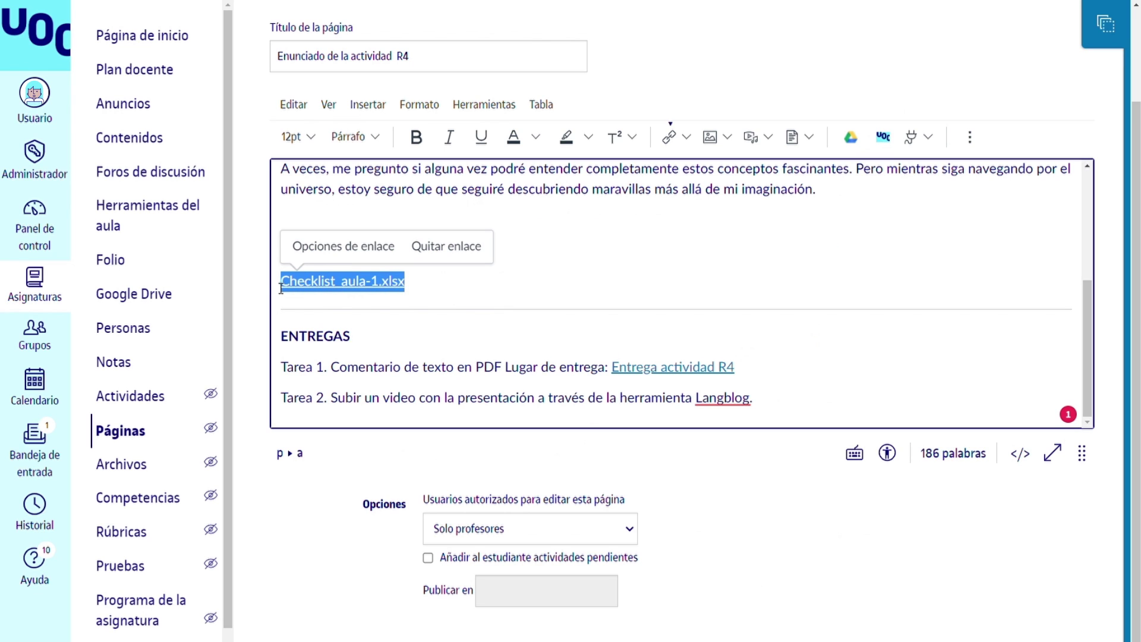
pyautogui.click(593, 294)
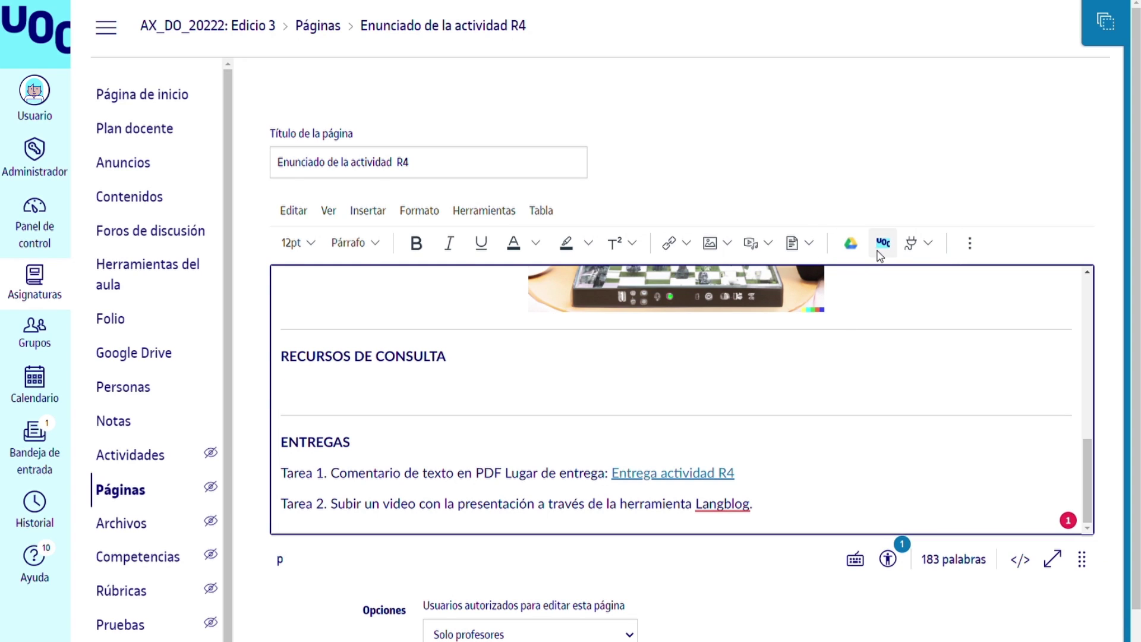
# - Search Google Drive for "editor de texto" and insert a found file as a link under RECURSOS DE CONSULTA
pyautogui.click(927, 243)
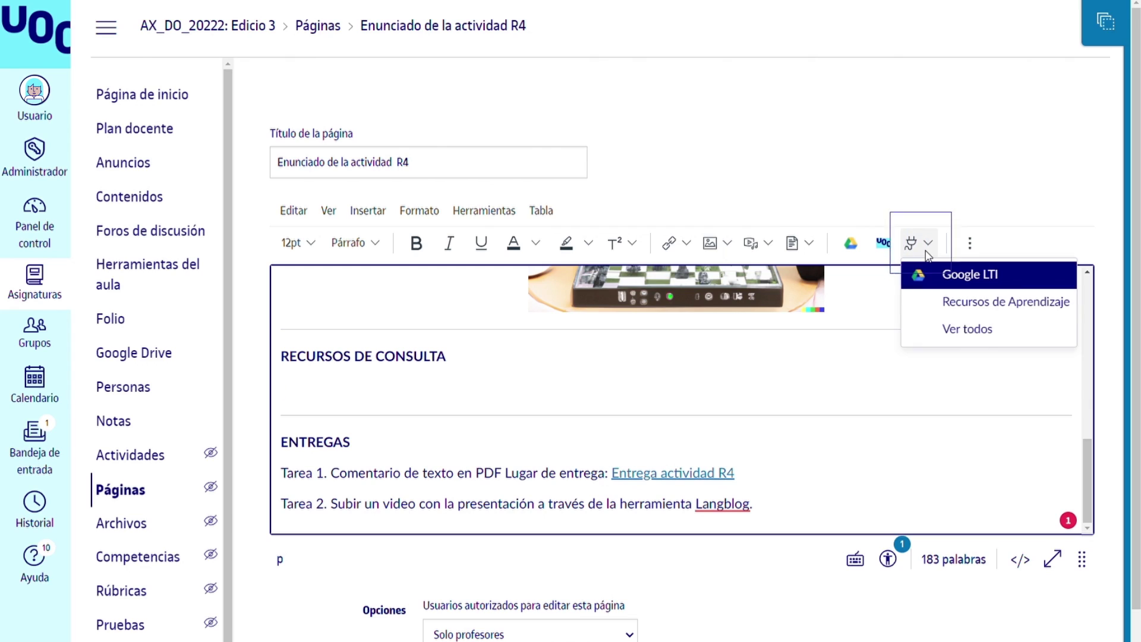
pyautogui.click(926, 252)
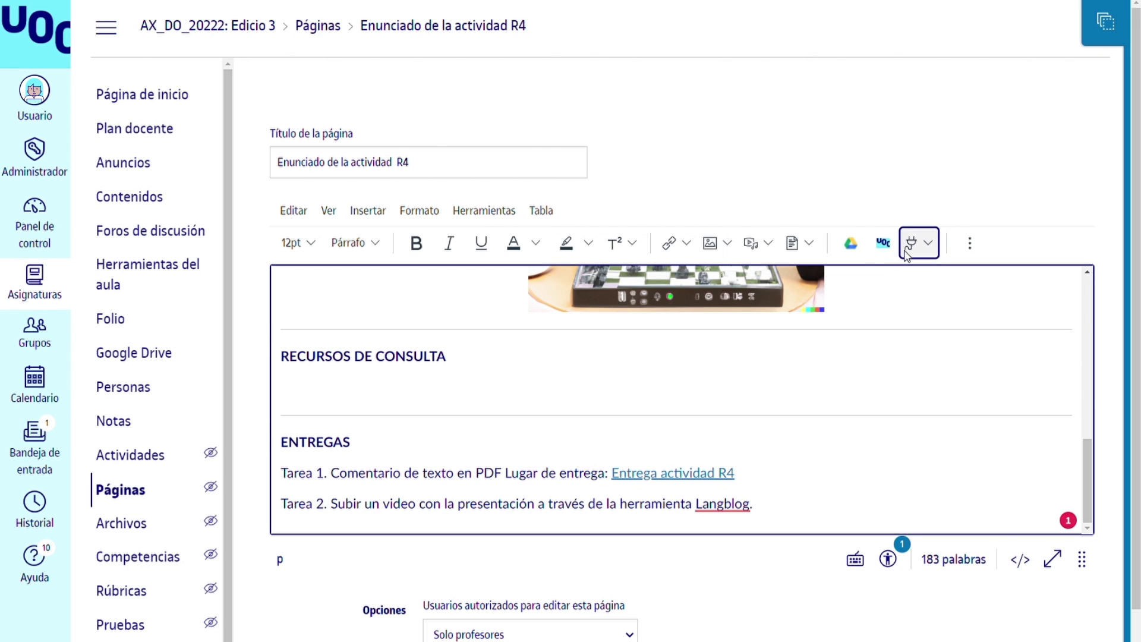
pyautogui.click(850, 243)
pyautogui.write('editor de te')
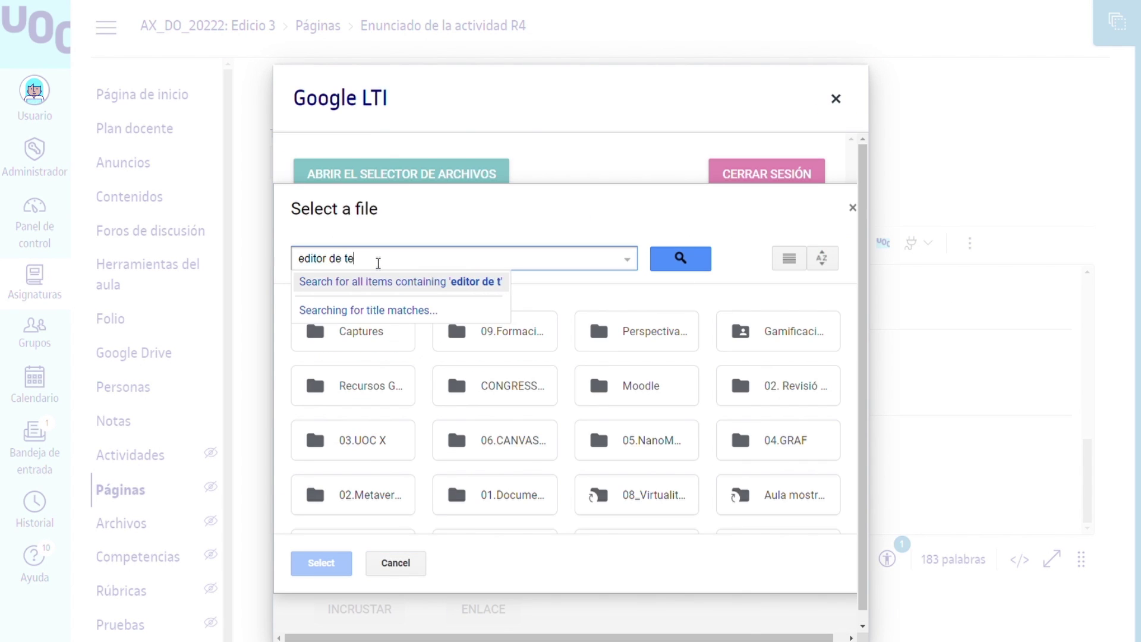
pyautogui.write('xto')
pyautogui.press('Return')
pyautogui.click(509, 356)
pyautogui.click(321, 562)
pyautogui.click(495, 622)
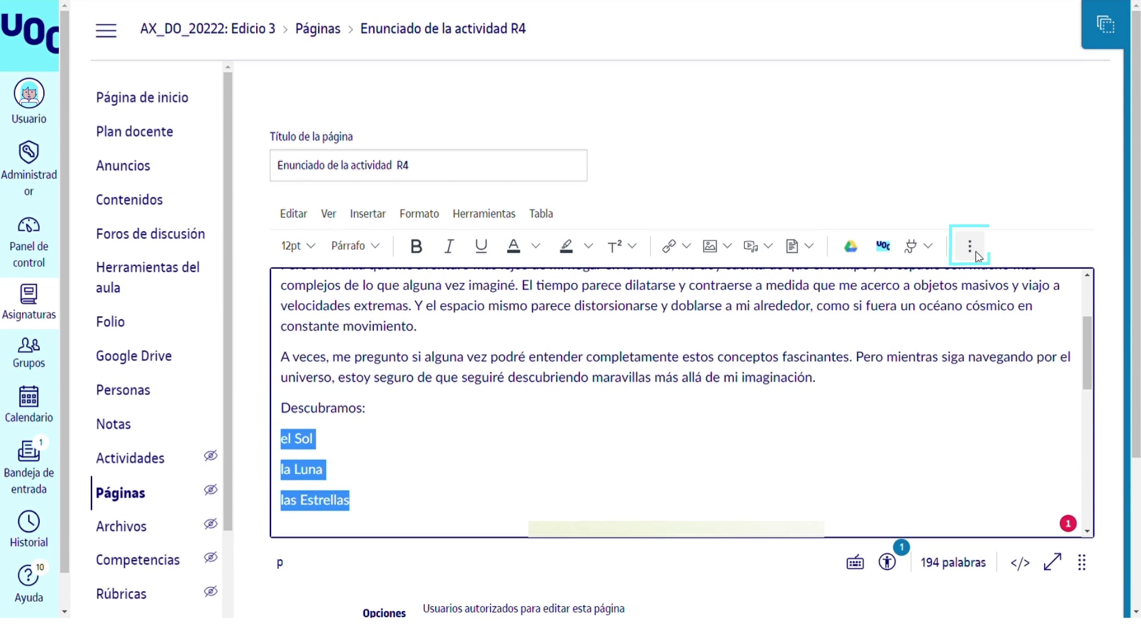
# - Left-align the lines "el Sol", "la Luna" and "las Estrellas" and turn them into a bulleted list
pyautogui.click(970, 246)
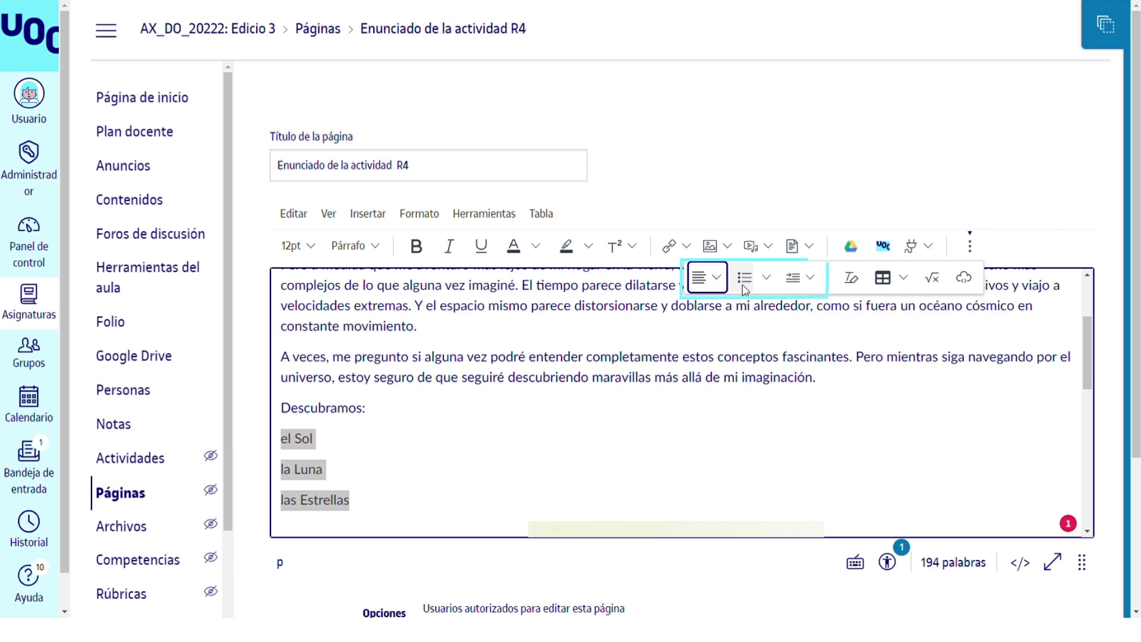
pyautogui.click(720, 279)
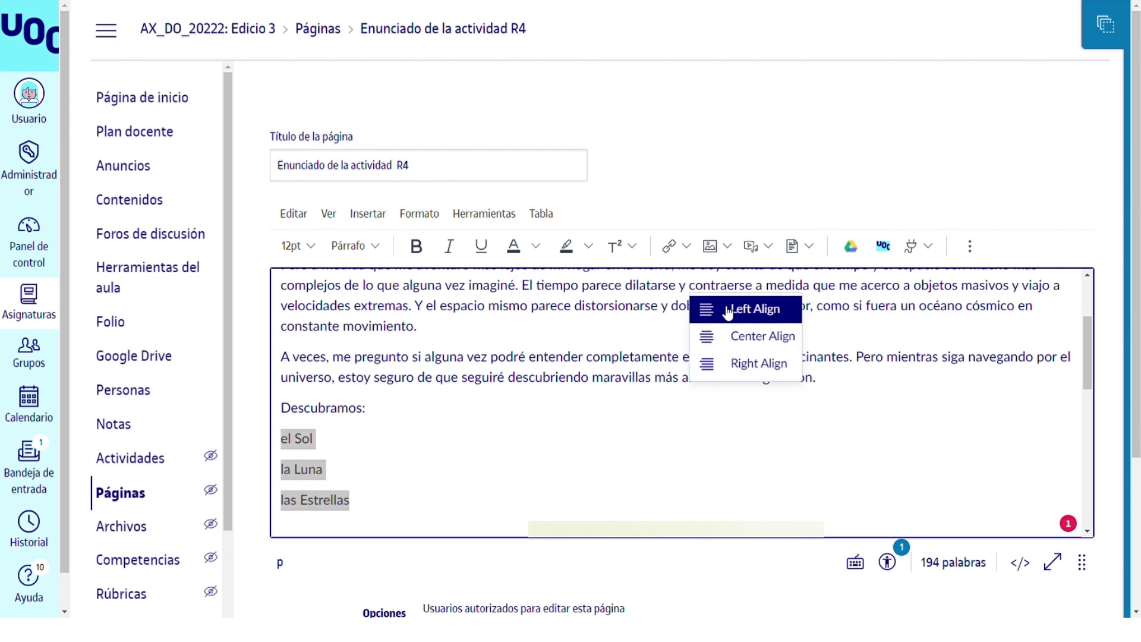
pyautogui.click(728, 311)
pyautogui.click(969, 245)
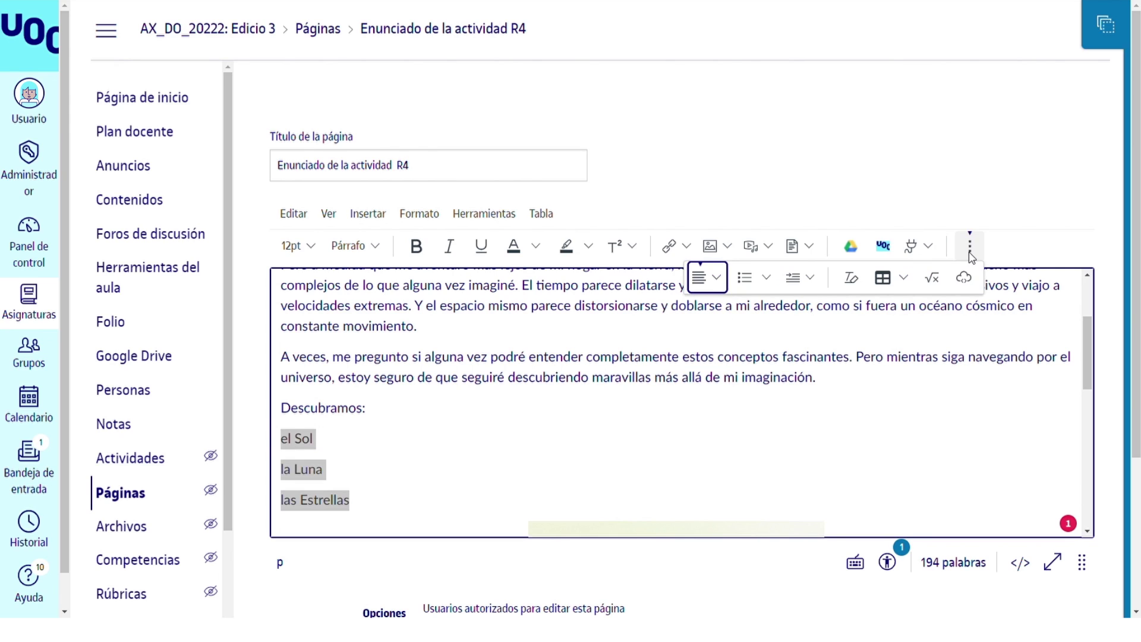
pyautogui.click(765, 278)
pyautogui.click(762, 318)
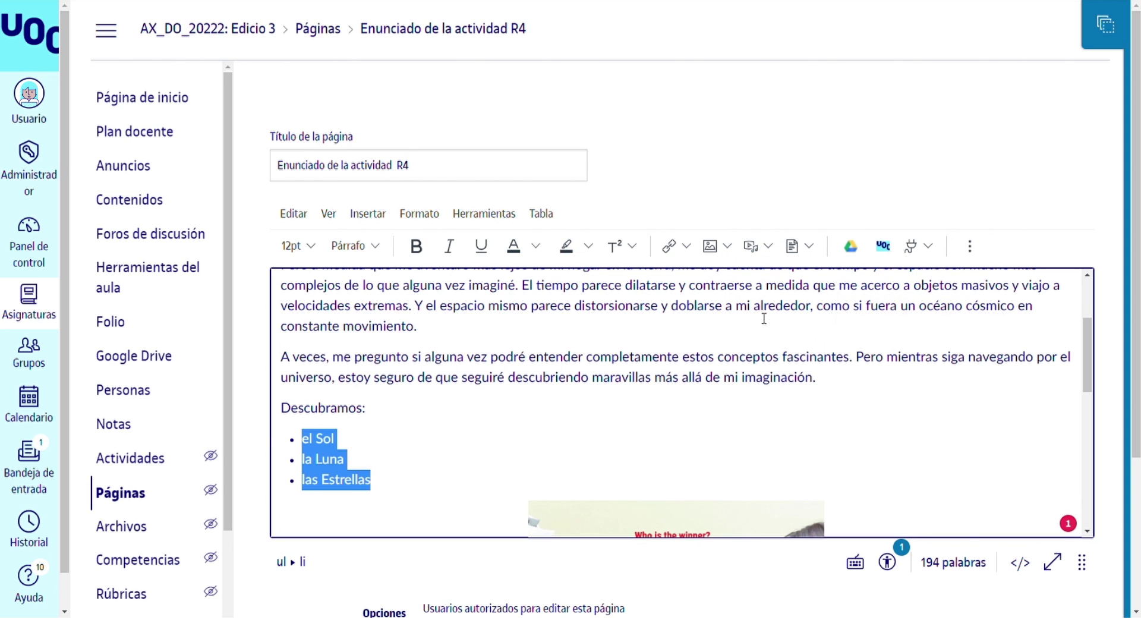
# - Increase the indent of the three-item bulleted list under "Descubramos:" by one level
pyautogui.click(970, 246)
pyautogui.click(802, 277)
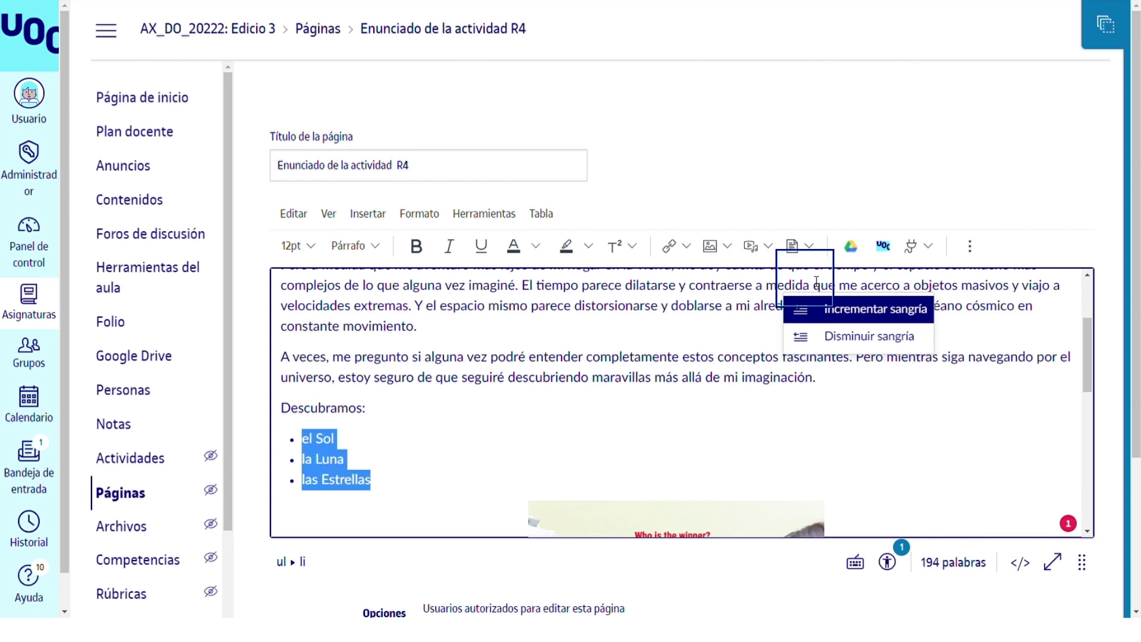
pyautogui.click(831, 320)
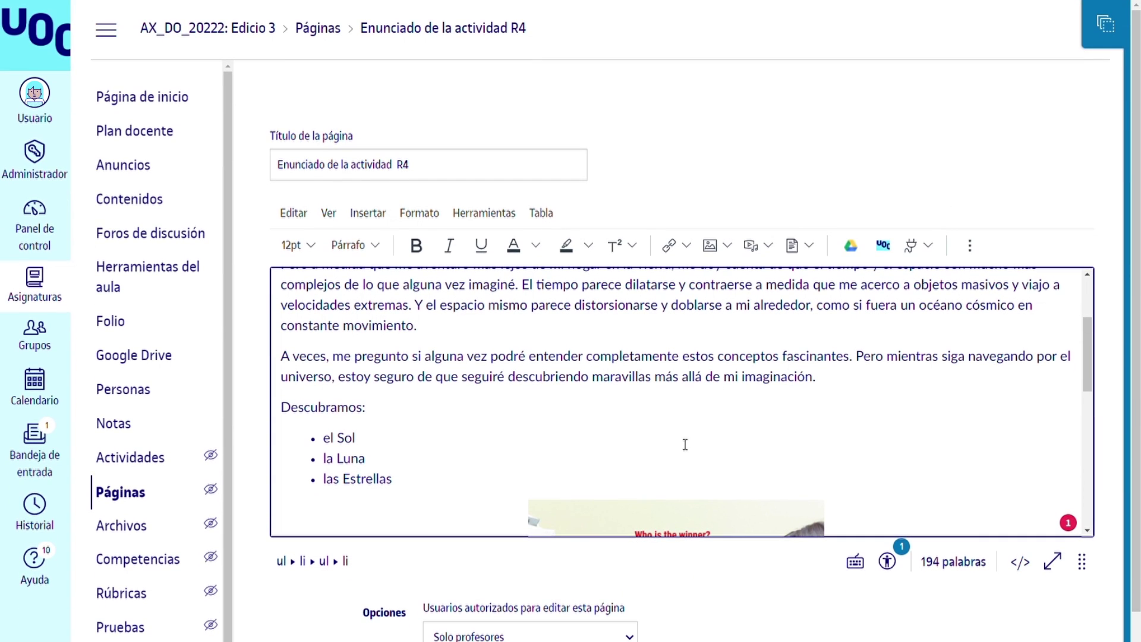
# - Examine the editor's table and column options and the dialog for inserting an embed code
pyautogui.click(969, 246)
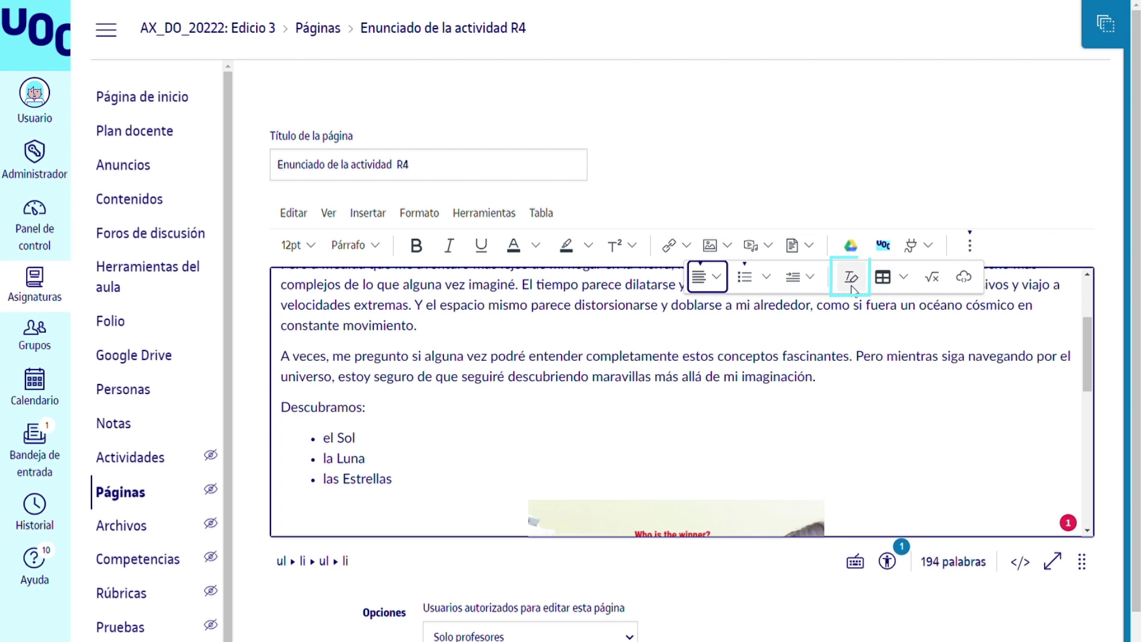
pyautogui.click(903, 276)
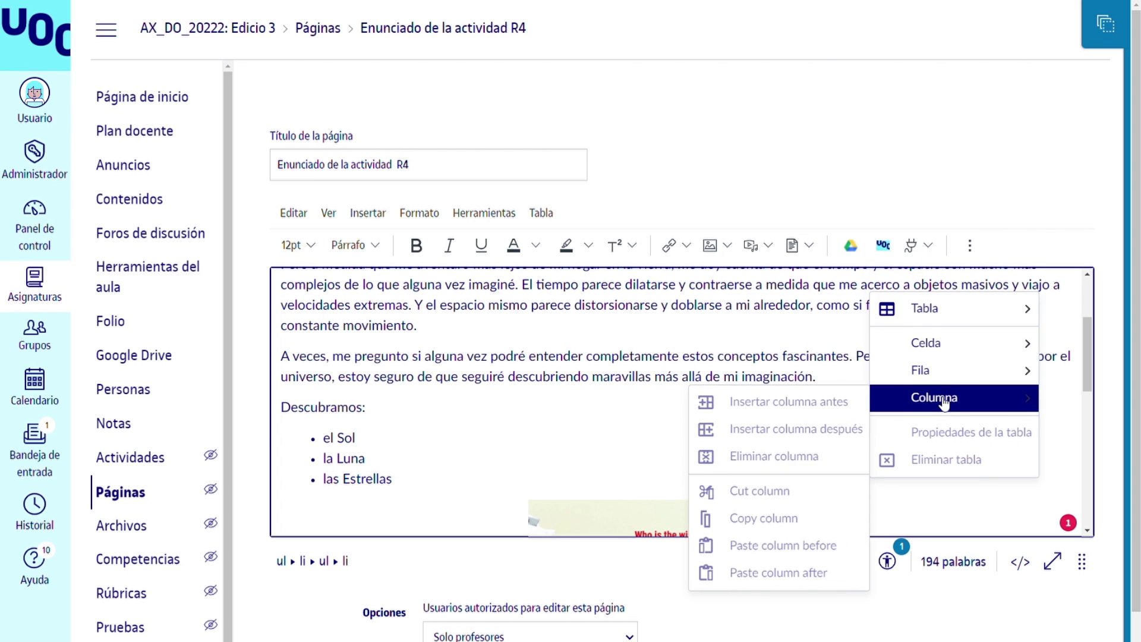
pyautogui.click(933, 278)
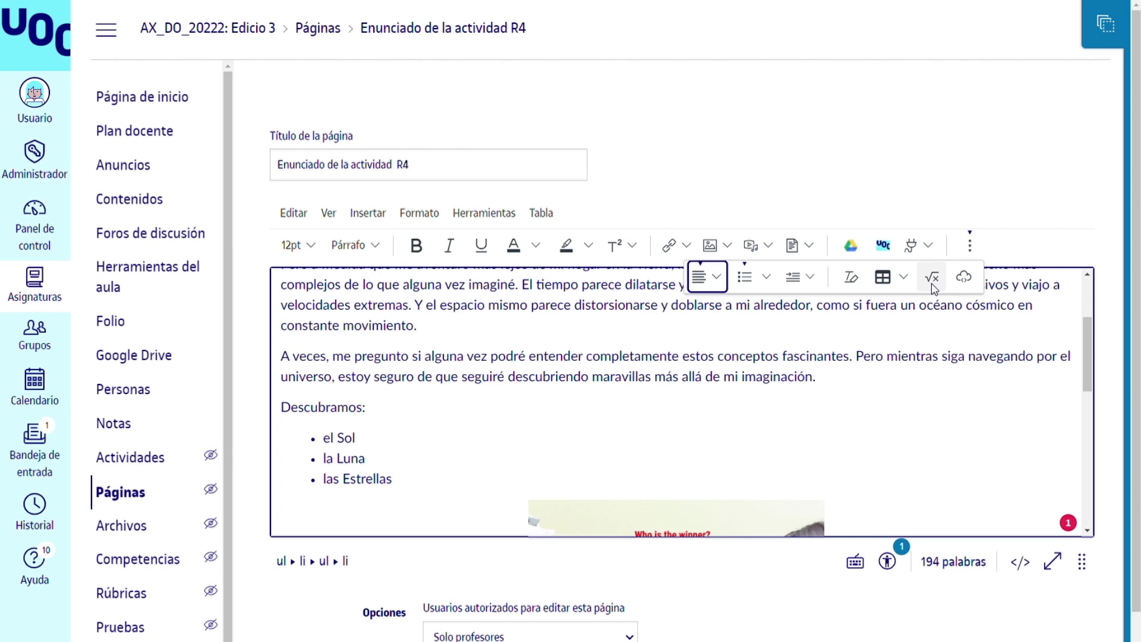
pyautogui.click(966, 282)
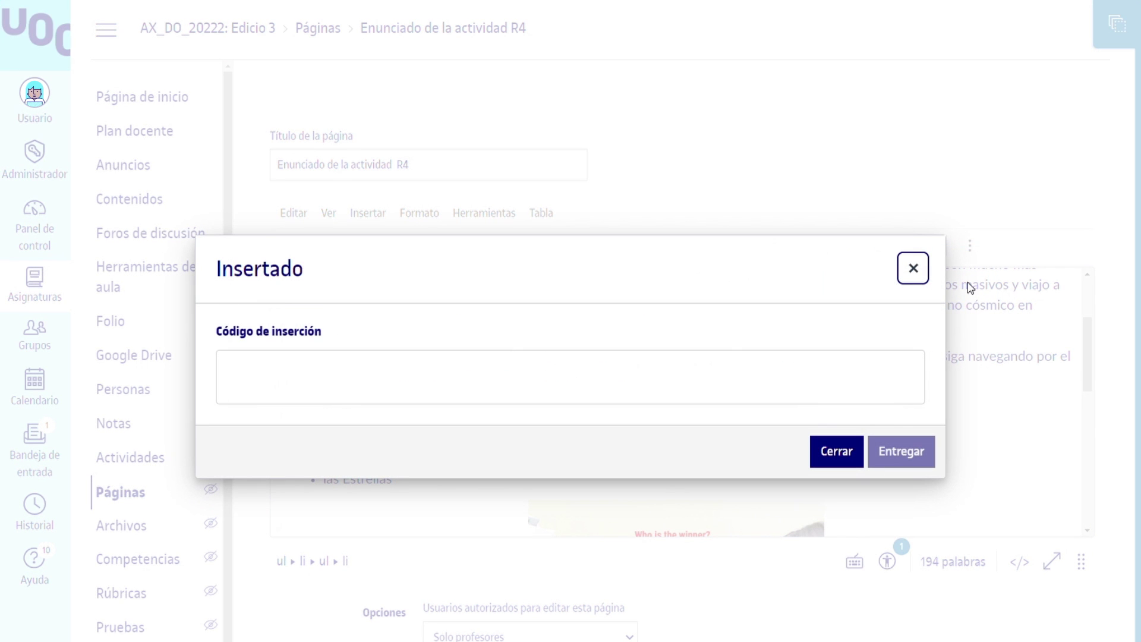
pyautogui.moveTo(359, 333); pyautogui.dragTo(217, 336)
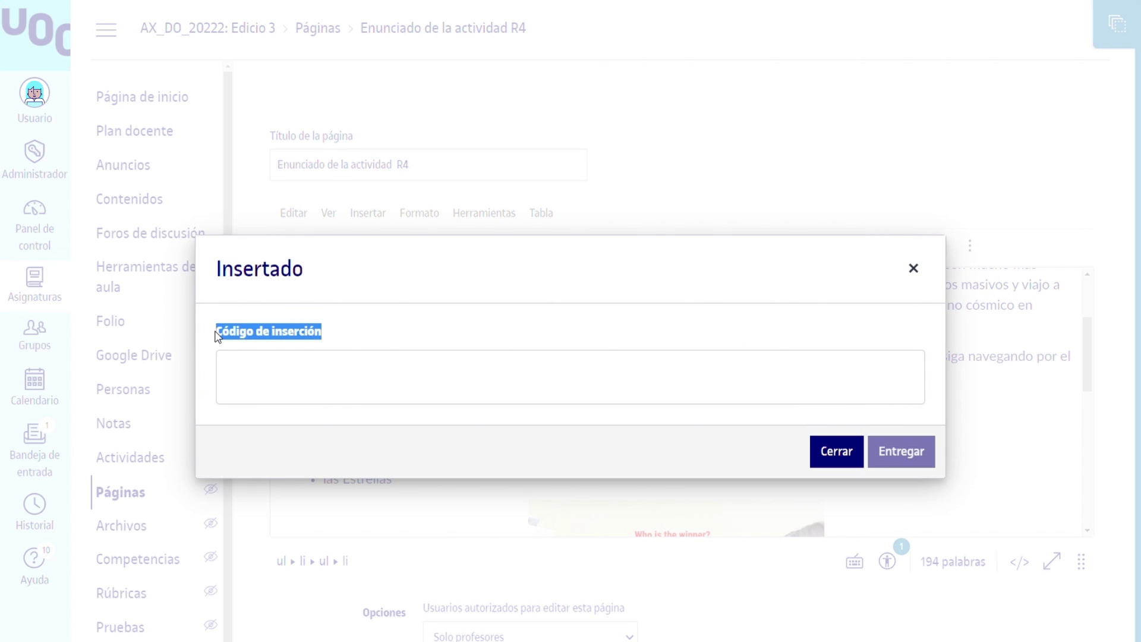